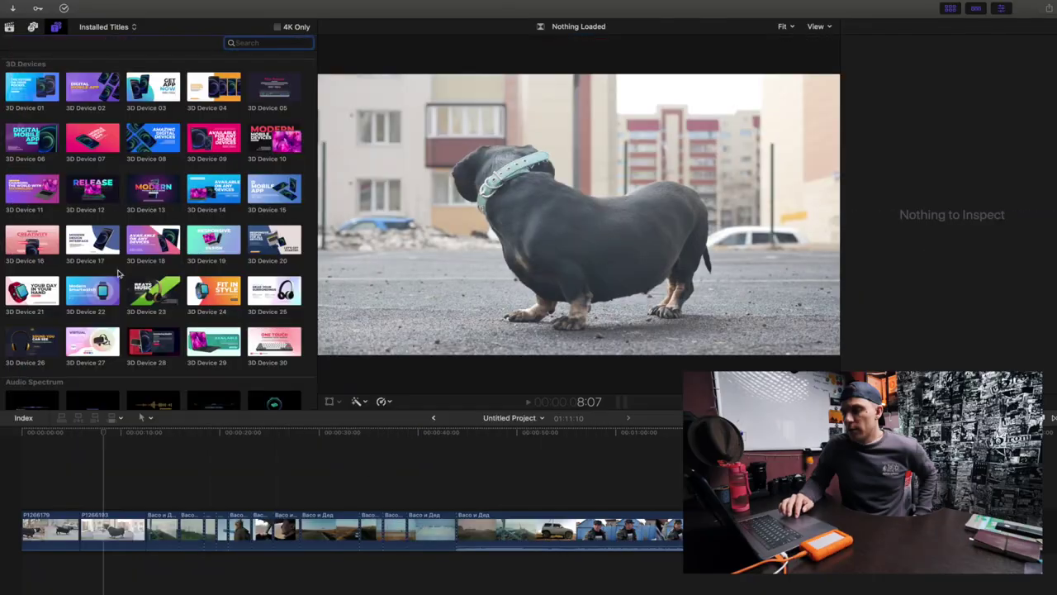
Scroll past the pack's Audio Spectrum and Backgrounds titles until the Badges collection appears.
{"action": "scroll", "coordinate": [144, 314], "scroll_direction": "down", "scroll_amount": 5}
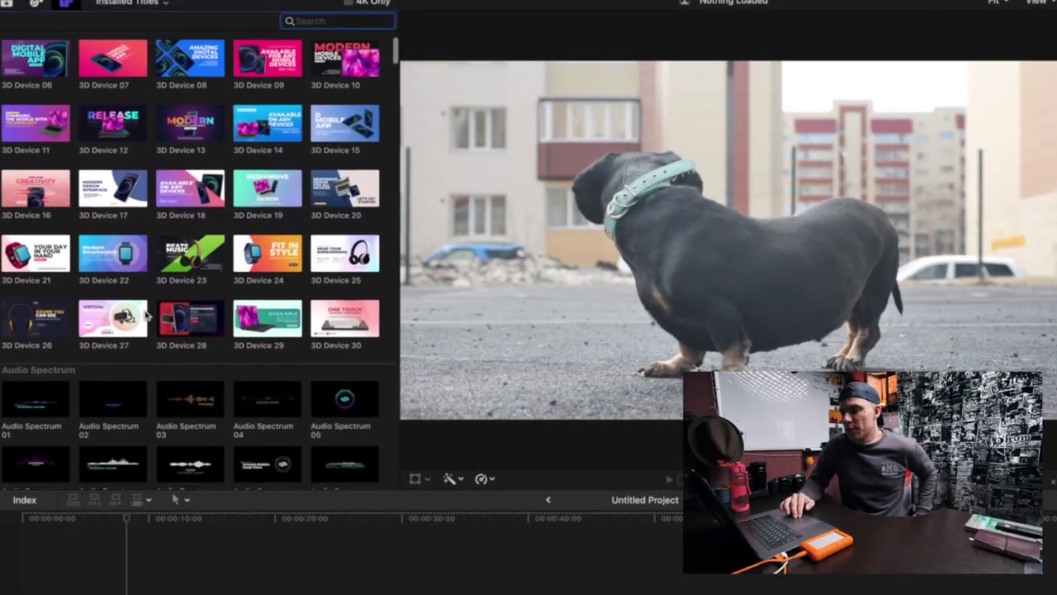
{"action": "scroll", "coordinate": [144, 314], "scroll_direction": "down", "scroll_amount": 3}
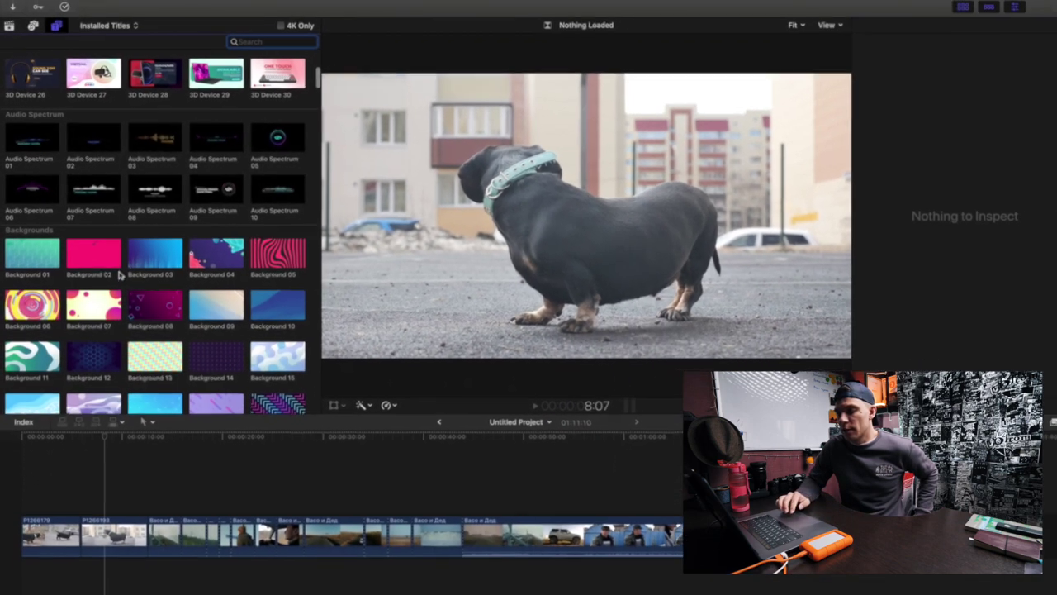
{"action": "scroll", "coordinate": [144, 314], "scroll_direction": "down", "scroll_amount": 3}
{"action": "scroll", "coordinate": [143, 314], "scroll_direction": "down", "scroll_amount": 4}
{"action": "scroll", "coordinate": [117, 272], "scroll_direction": "down", "scroll_amount": 2}
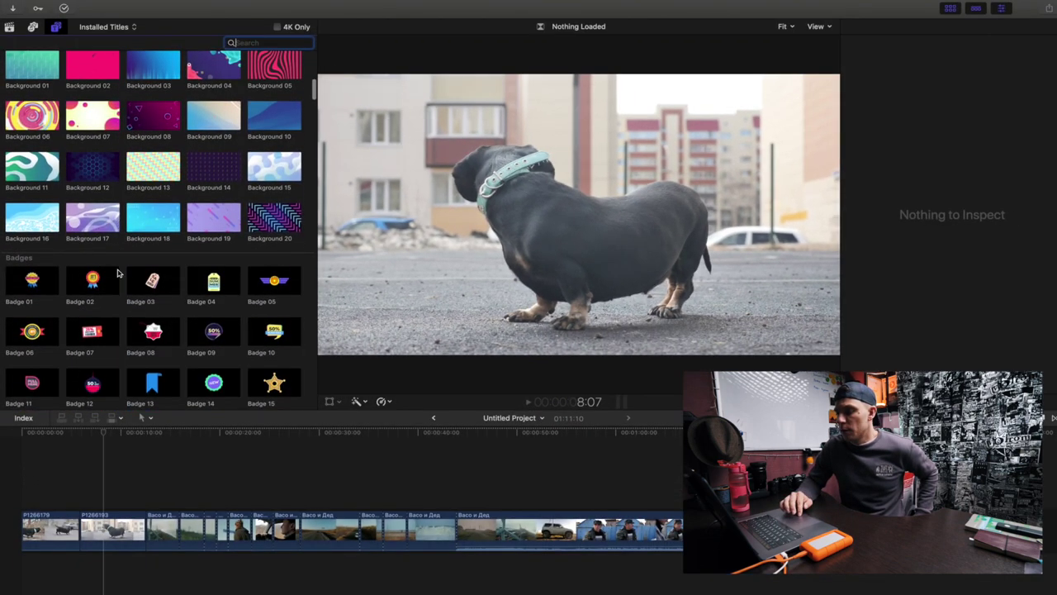
{"action": "scroll", "coordinate": [118, 272], "scroll_direction": "down", "scroll_amount": 2}
{"action": "scroll", "coordinate": [117, 273], "scroll_direction": "down", "scroll_amount": 2}
{"action": "scroll", "coordinate": [117, 273], "scroll_direction": "down", "scroll_amount": 2}
{"action": "scroll", "coordinate": [118, 273], "scroll_direction": "down", "scroll_amount": 1}
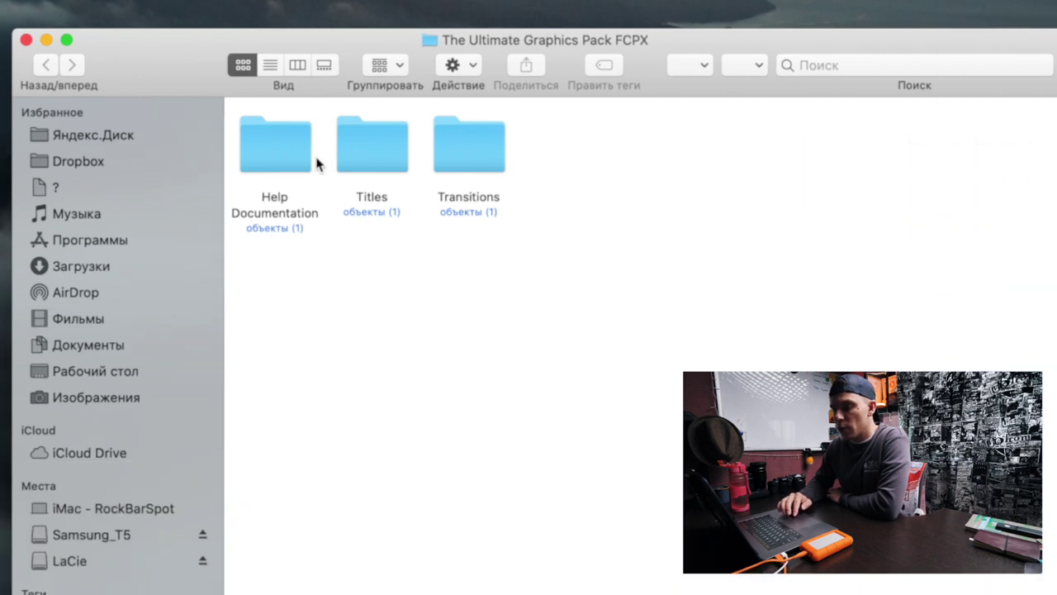
Copy The Ultimate Graphics Pack titles folder into Movies > Motion Templates > Titles.
{"action": "left_click", "coordinate": [291, 144]}
{"action": "left_click", "coordinate": [380, 153]}
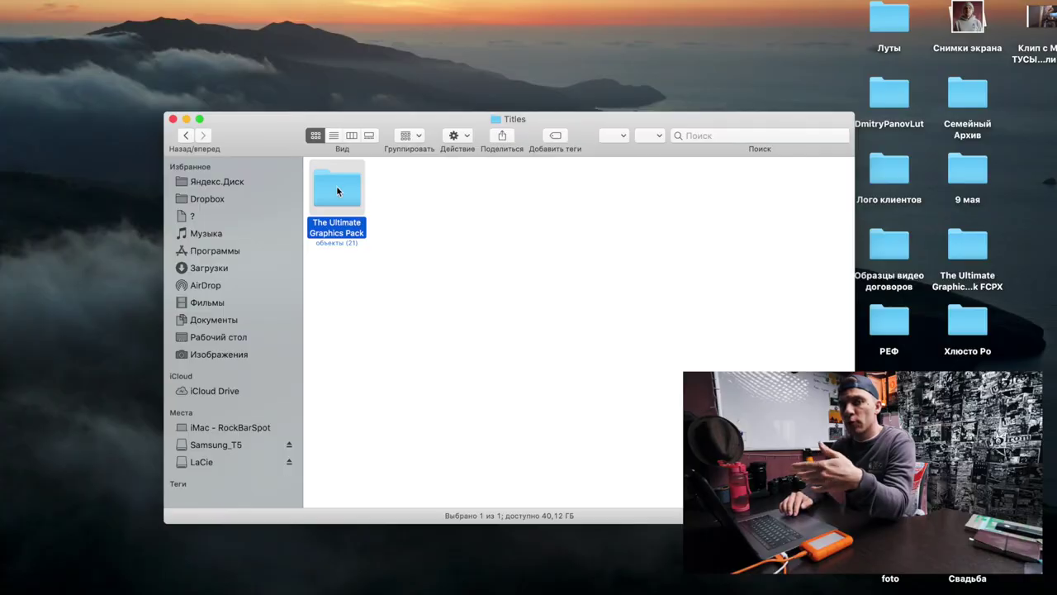
{"action": "right_click", "coordinate": [337, 185]}
{"action": "left_click", "coordinate": [434, 343]}
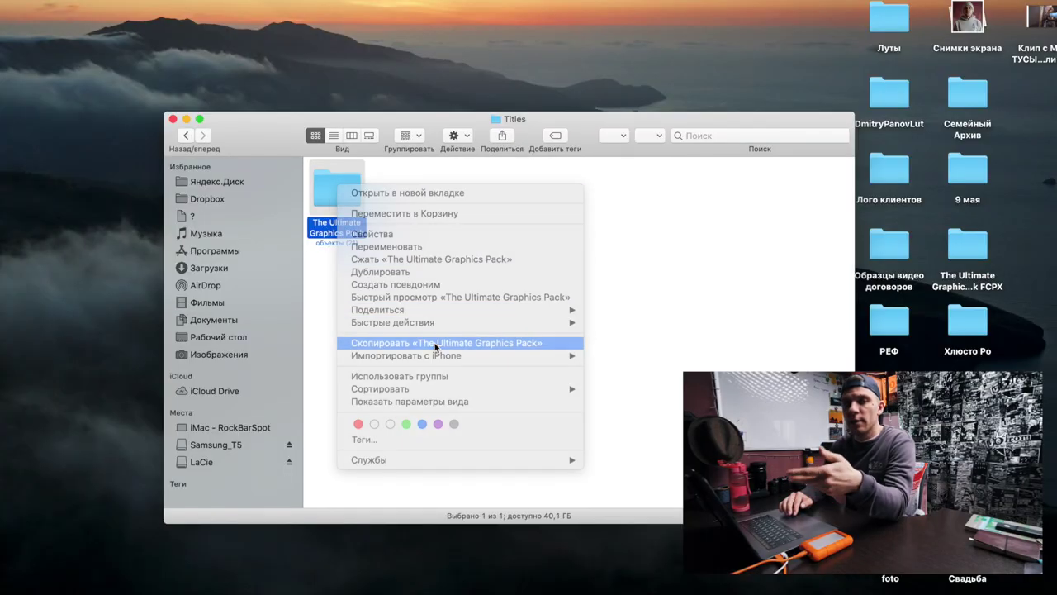
{"action": "left_click", "coordinate": [206, 302]}
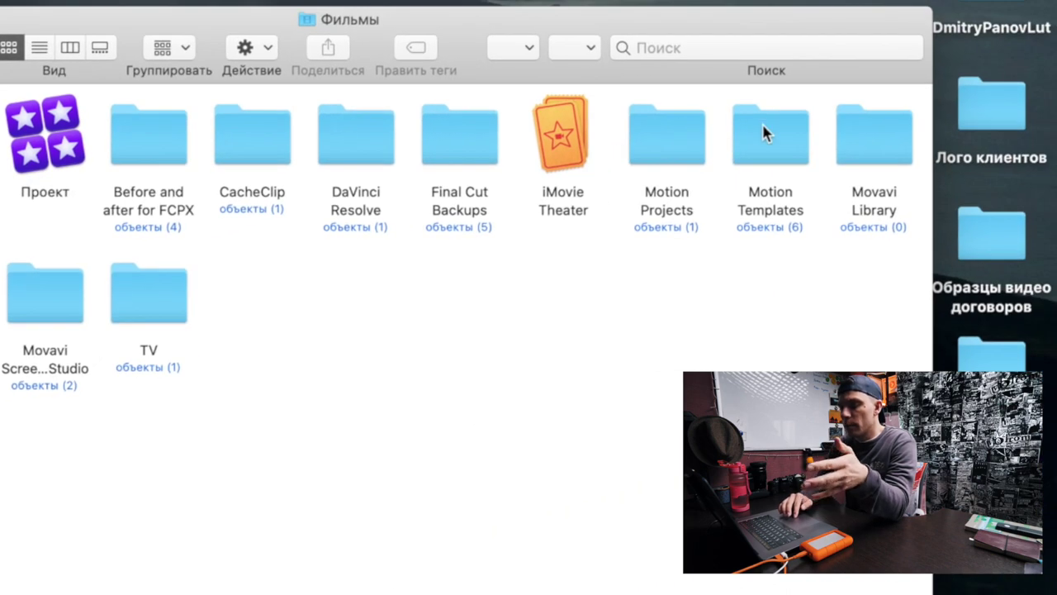
{"action": "double_click", "coordinate": [767, 138]}
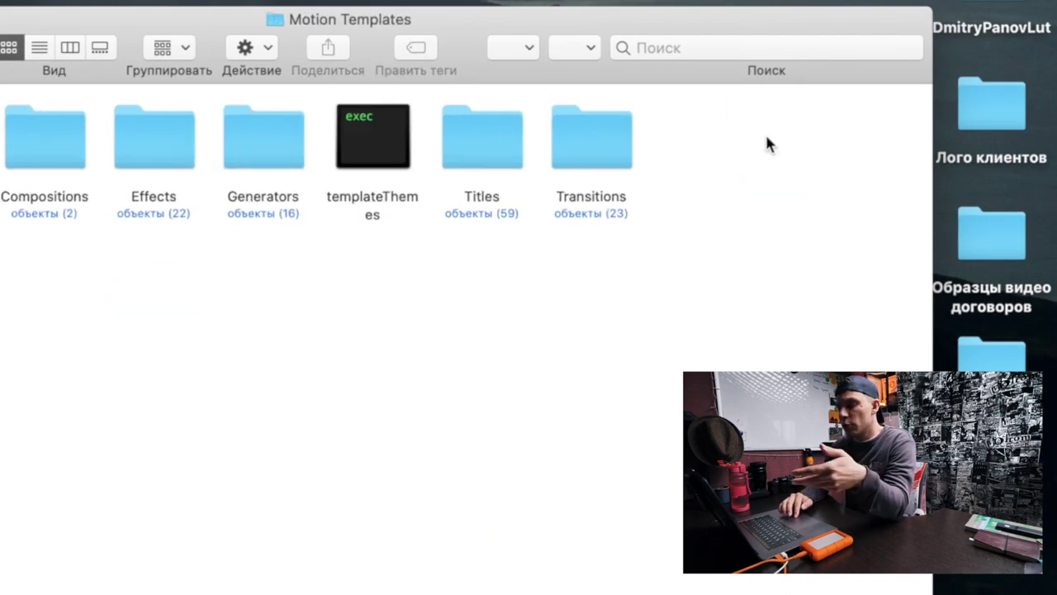
{"action": "double_click", "coordinate": [487, 156]}
{"action": "right_click", "coordinate": [547, 234]}
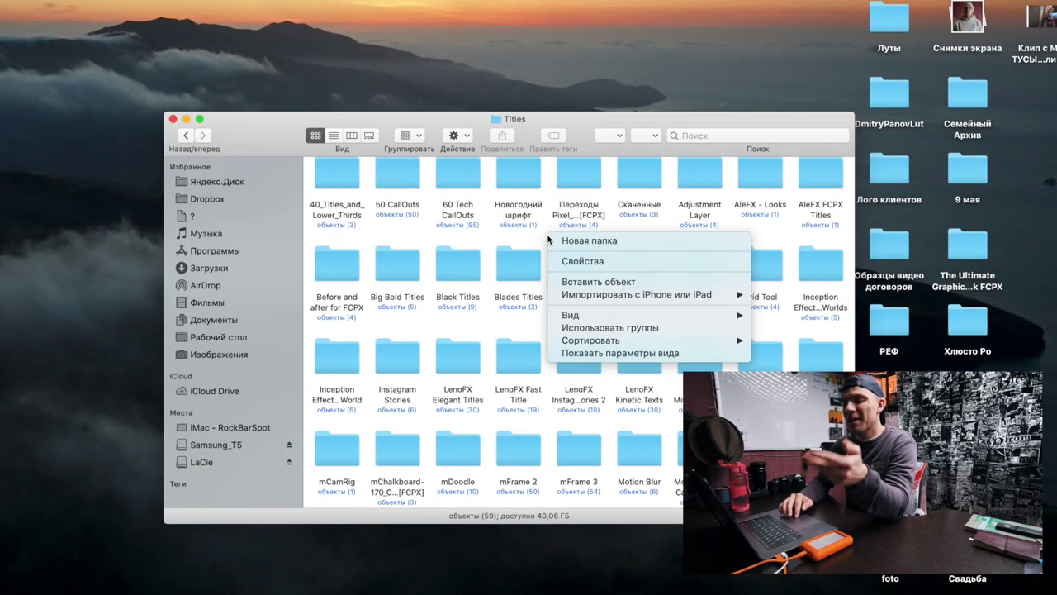
{"action": "mouse_move", "coordinate": [593, 296]}
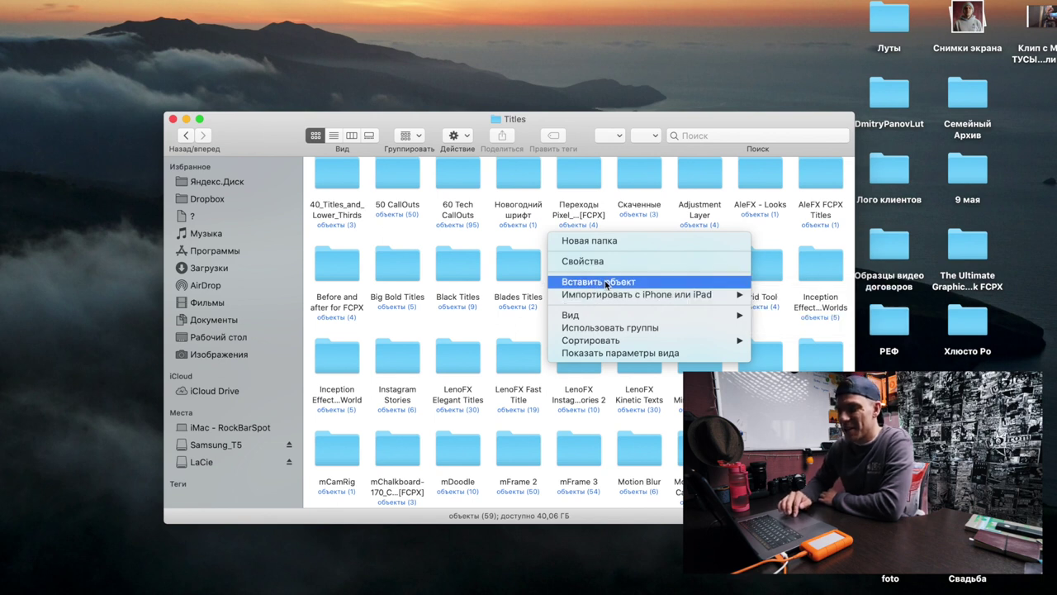
{"action": "left_click", "coordinate": [187, 138]}
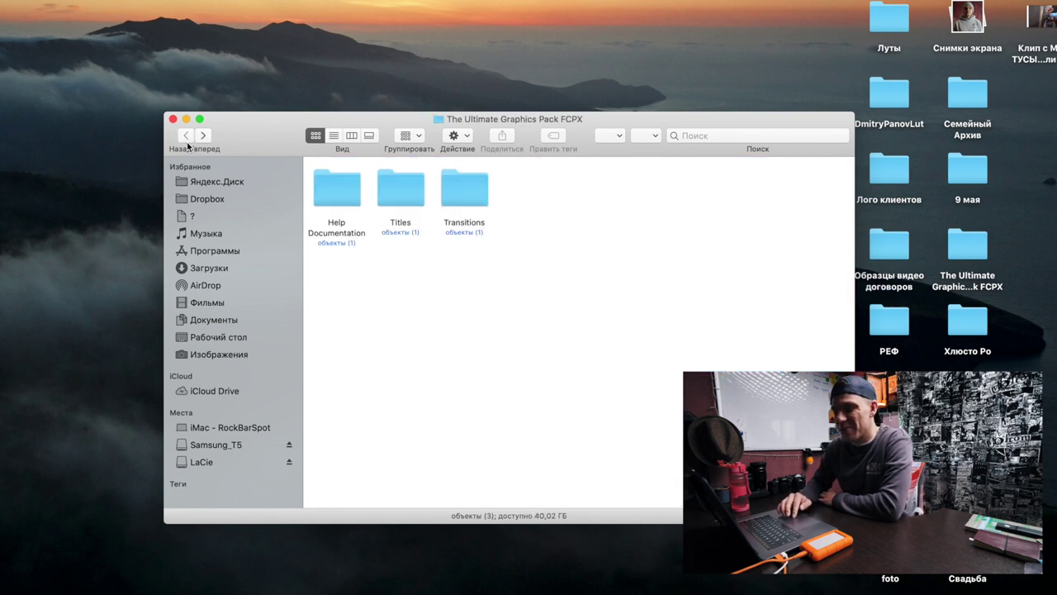
Copy The Ultimate Graphics Pack folder from the pack's Transitions folder.
{"action": "double_click", "coordinate": [468, 195]}
{"action": "left_click", "coordinate": [341, 186]}
{"action": "right_click", "coordinate": [342, 193]}
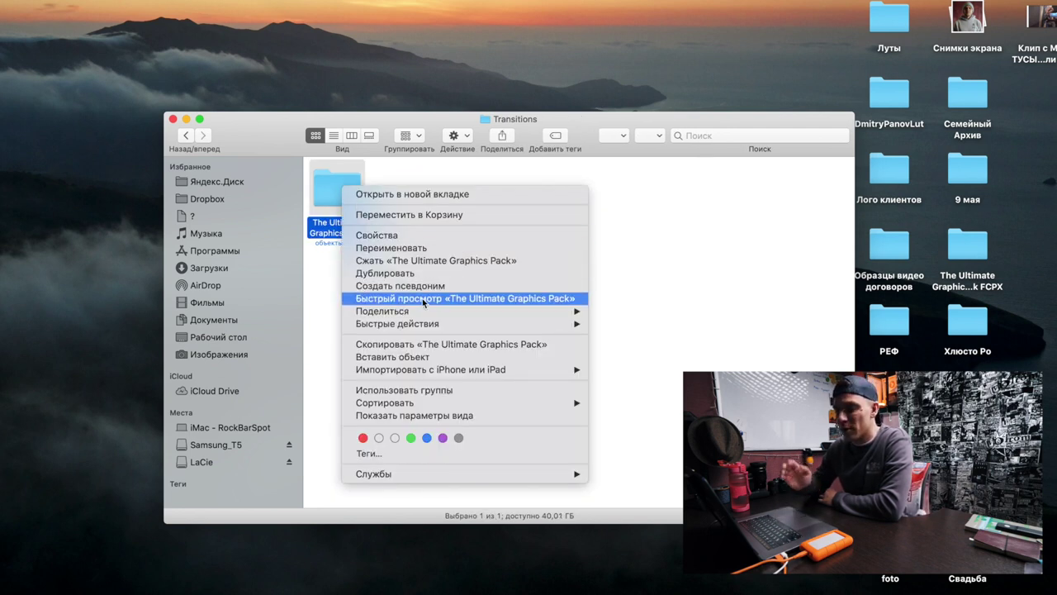
{"action": "left_click", "coordinate": [430, 344]}
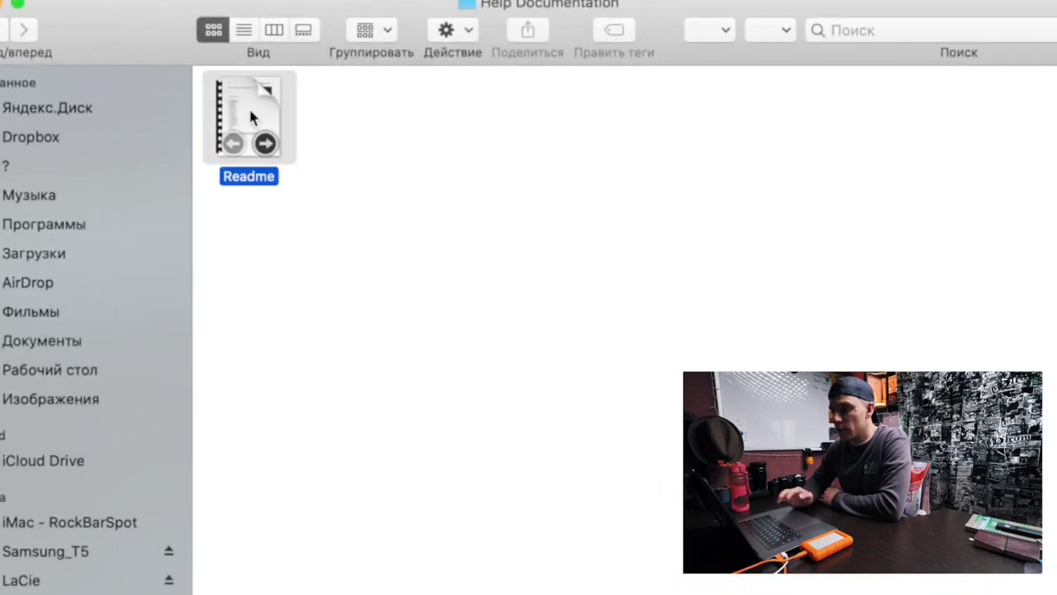
Open the pack's Readme and highlight the instruction about copying the Titles folder.
{"action": "left_click_drag", "start_coordinate": [255, 107], "coordinate": [502, 255]}
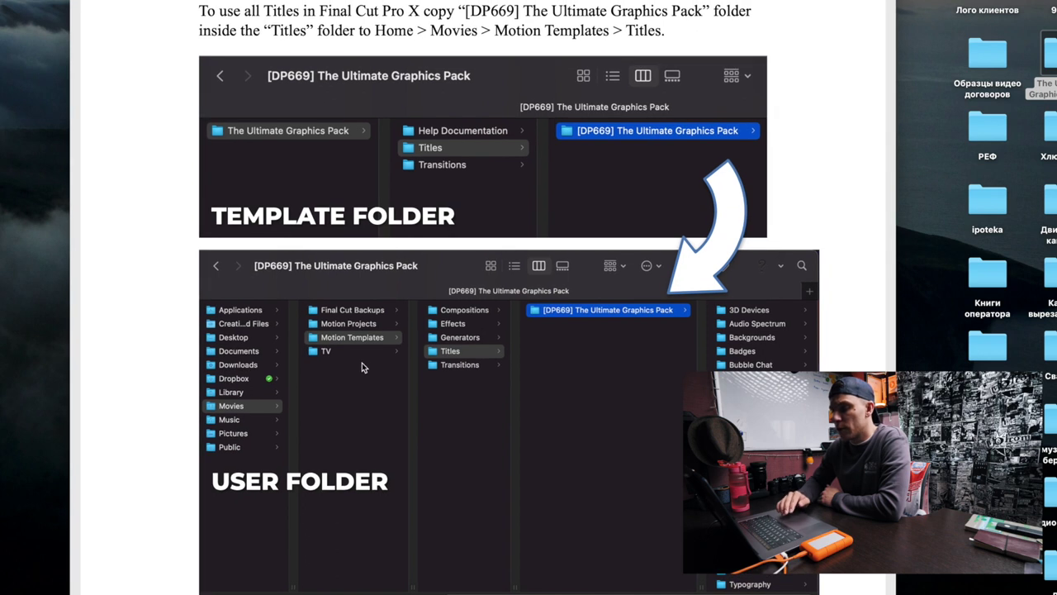
{"action": "scroll", "coordinate": [361, 367], "scroll_direction": "up", "scroll_amount": 2}
{"action": "left_click_drag", "start_coordinate": [199, 37], "coordinate": [691, 62]}
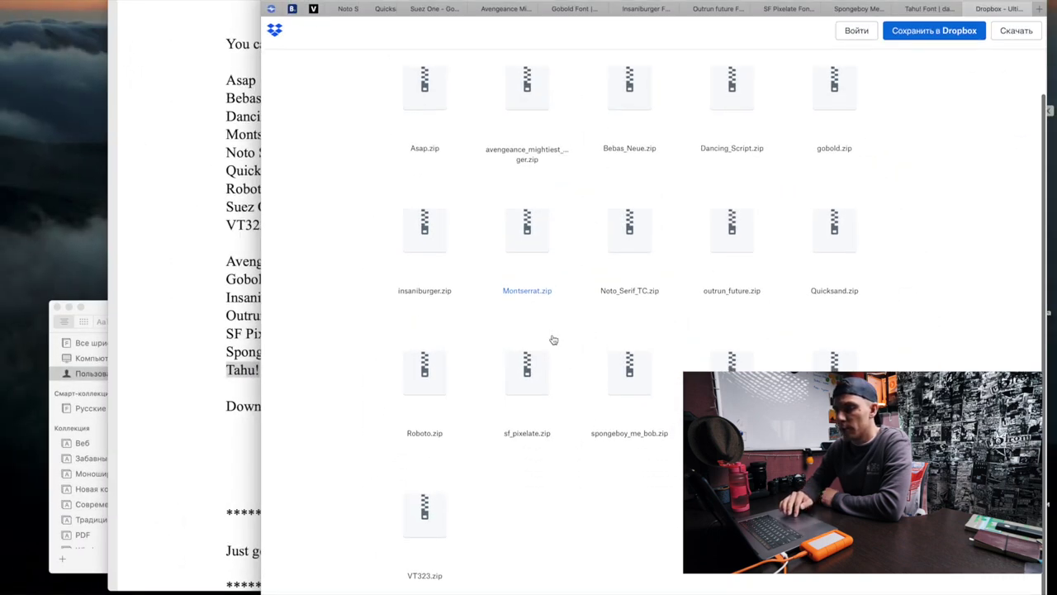
{"action": "scroll", "coordinate": [553, 339], "scroll_direction": "up", "scroll_amount": 1}
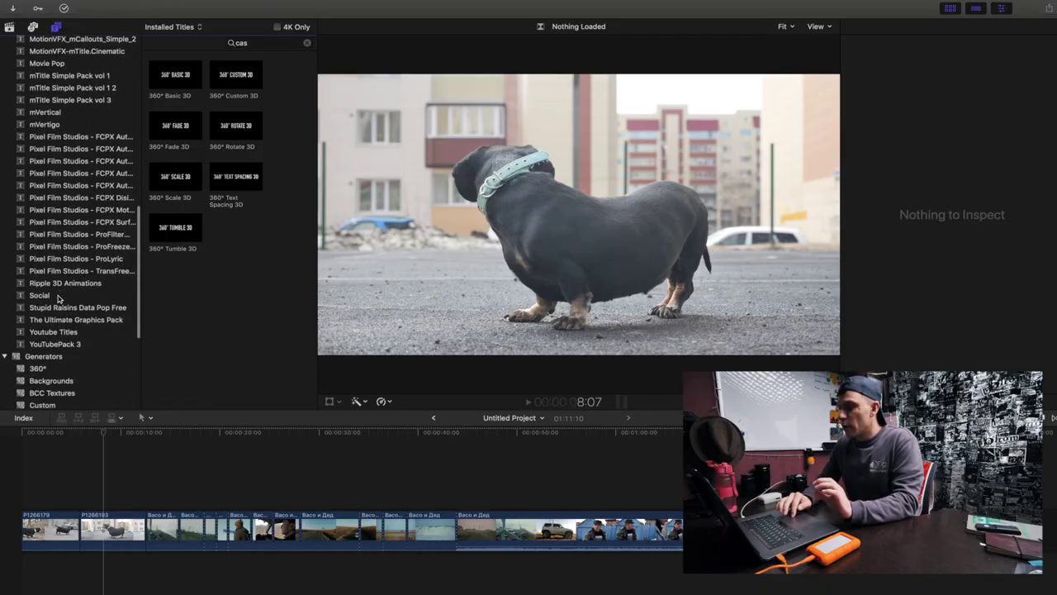
Scroll through The Ultimate Graphics Pack titles, then show the Transitions browser with the Comic templates.
{"action": "scroll", "coordinate": [59, 298], "scroll_direction": "down", "scroll_amount": 2}
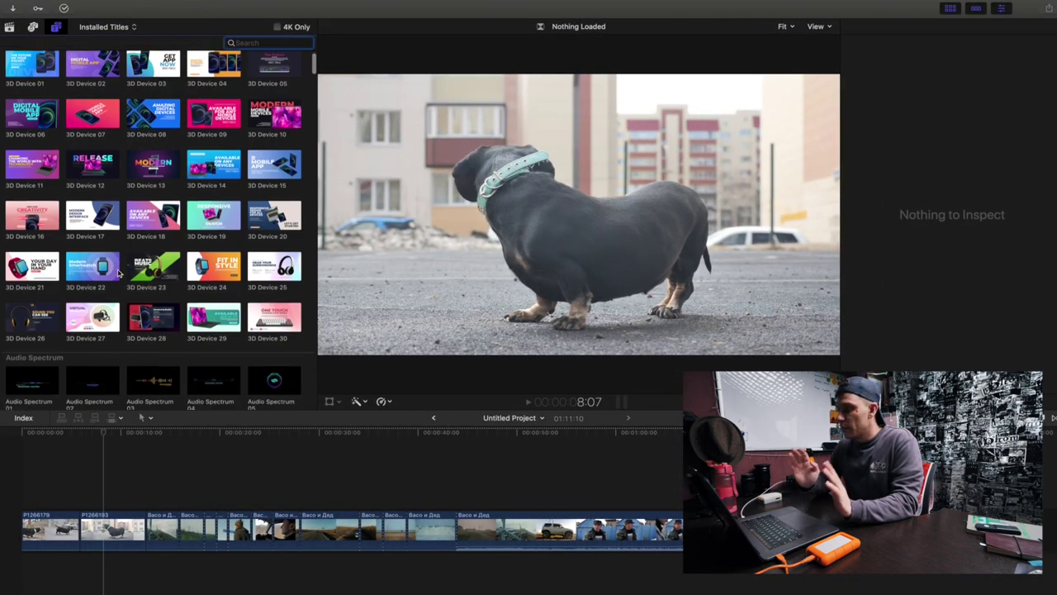
{"action": "scroll", "coordinate": [118, 272], "scroll_direction": "down", "scroll_amount": 10}
{"action": "scroll", "coordinate": [118, 272], "scroll_direction": "down", "scroll_amount": 5}
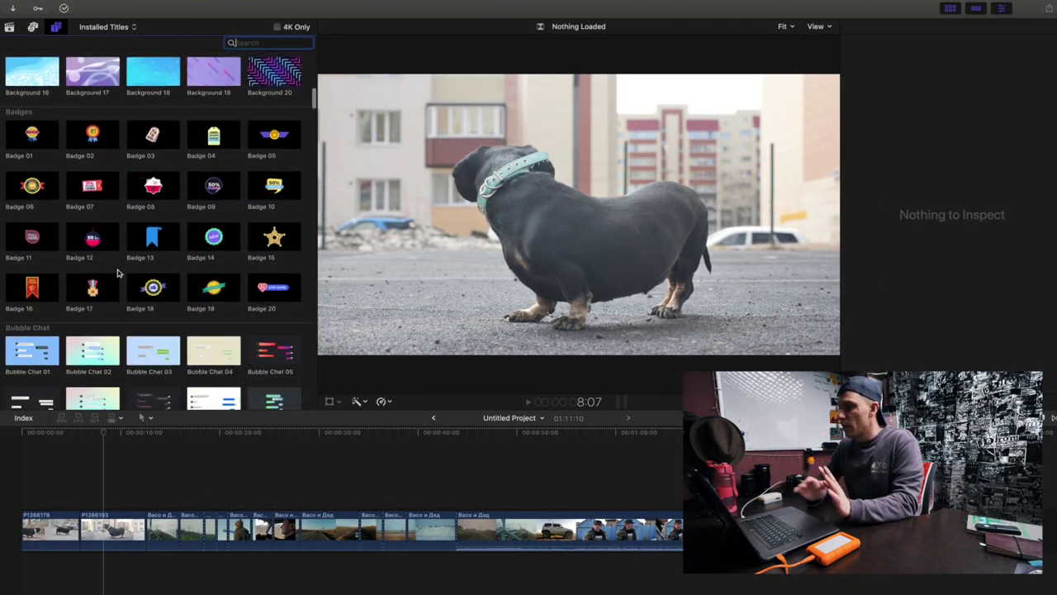
{"action": "scroll", "coordinate": [118, 273], "scroll_direction": "down", "scroll_amount": 4}
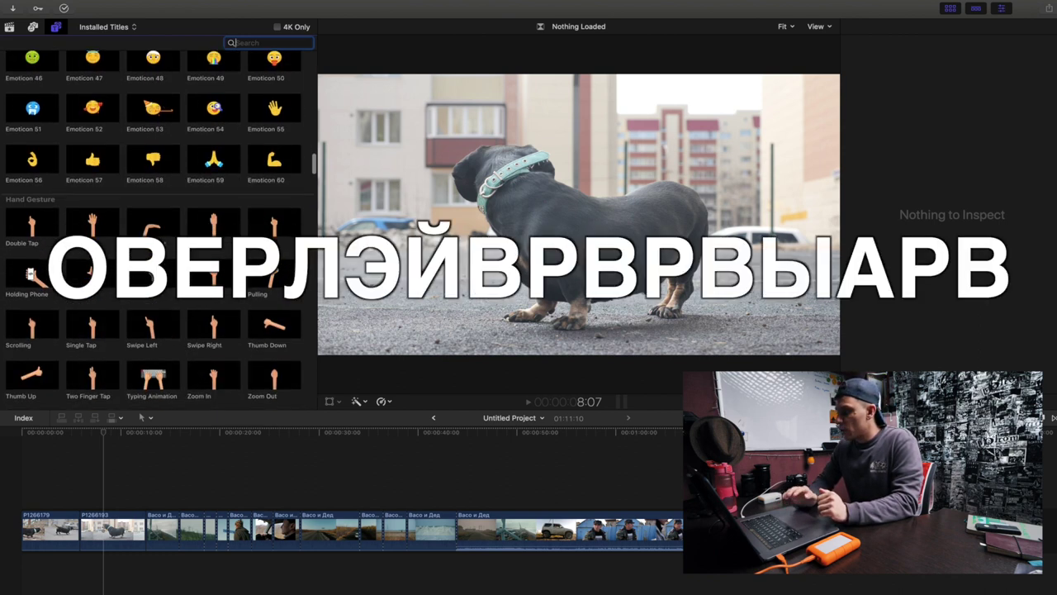
{"action": "scroll", "coordinate": [116, 347], "scroll_direction": "down", "scroll_amount": 10}
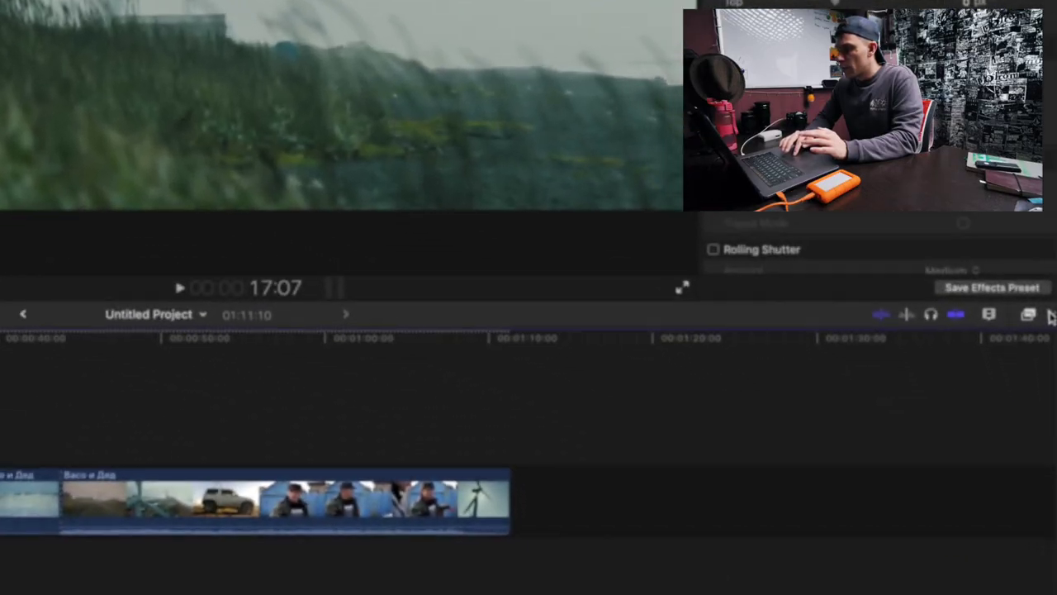
{"action": "left_click", "coordinate": [1051, 318]}
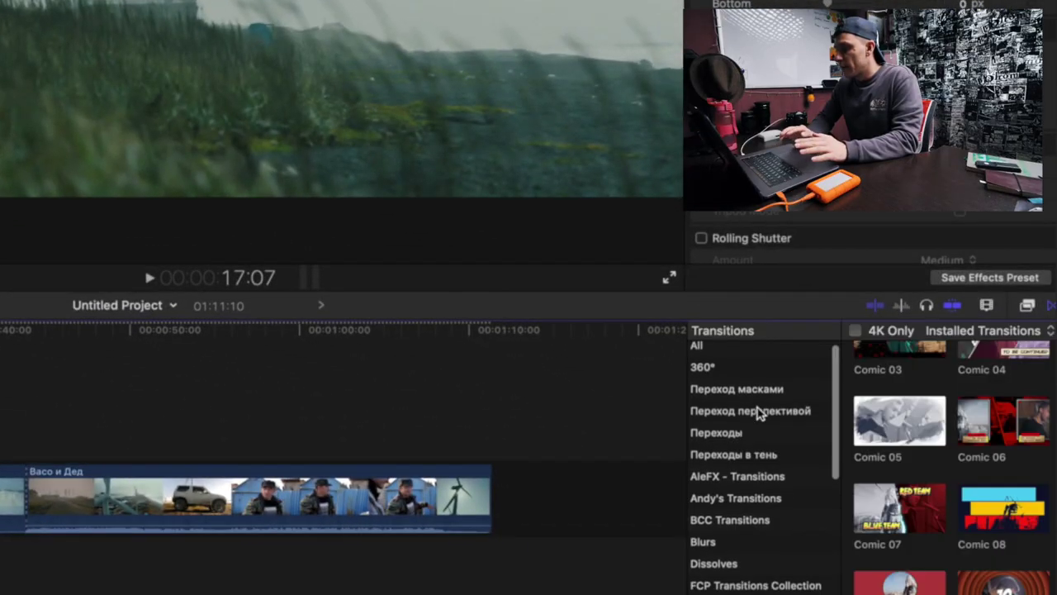
Scroll the Titles browser to preview 3D Device 22, 24 and 30 in the viewer.
{"action": "scroll", "coordinate": [759, 413], "scroll_direction": "down", "scroll_amount": 5}
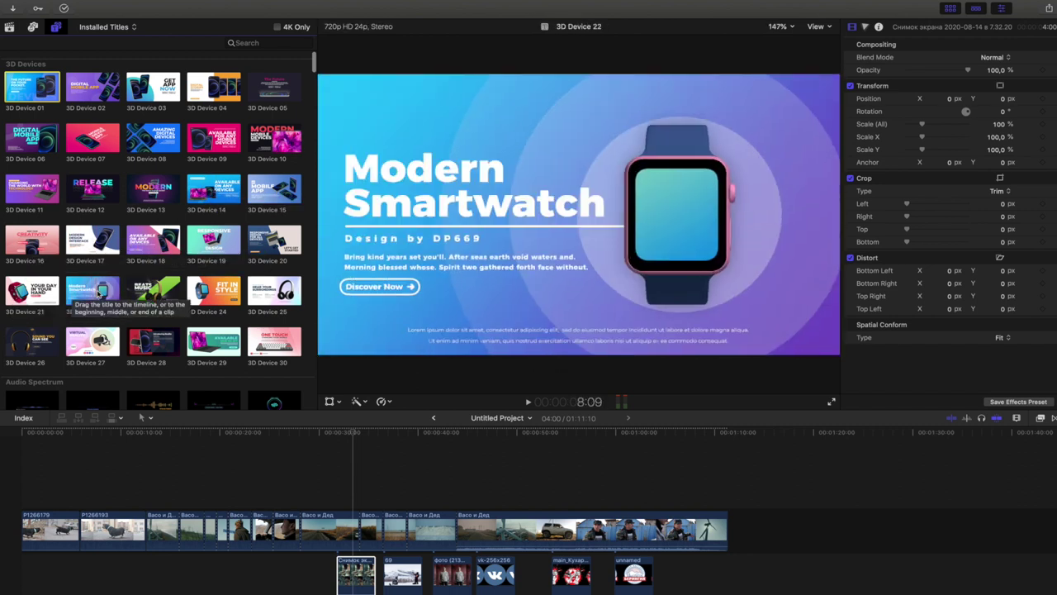
{"action": "scroll", "coordinate": [217, 296], "scroll_direction": "down", "scroll_amount": 2}
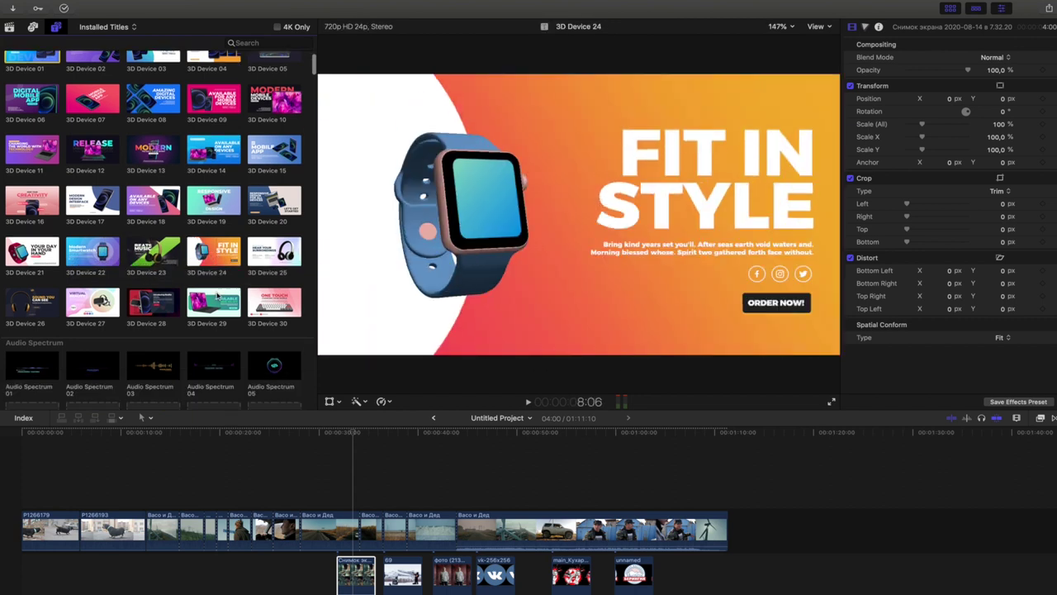
{"action": "scroll", "coordinate": [213, 294], "scroll_direction": "down", "scroll_amount": 1}
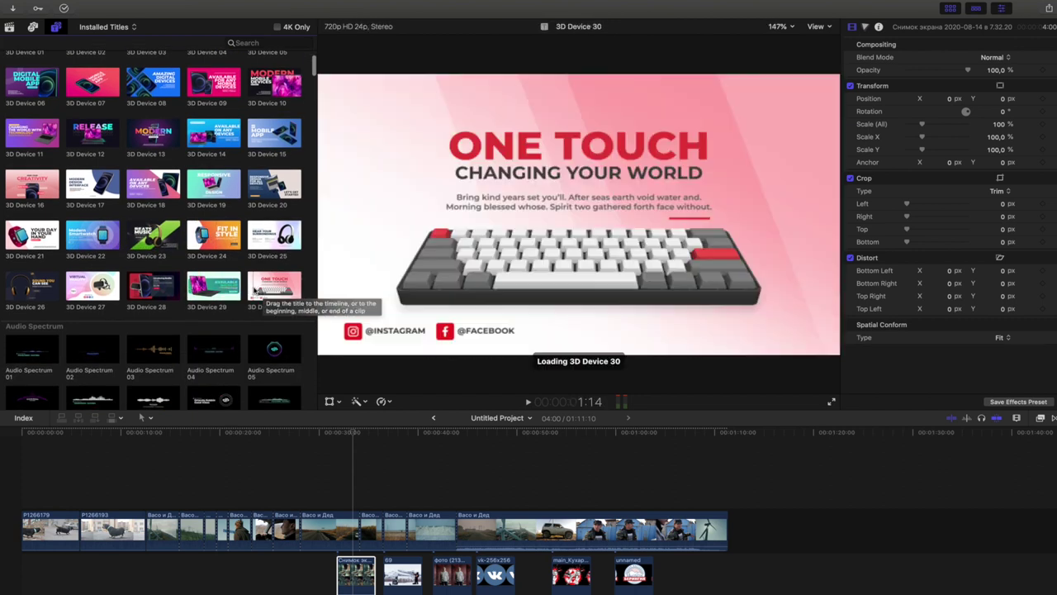
{"action": "scroll", "coordinate": [79, 100], "scroll_direction": "up", "scroll_amount": 3}
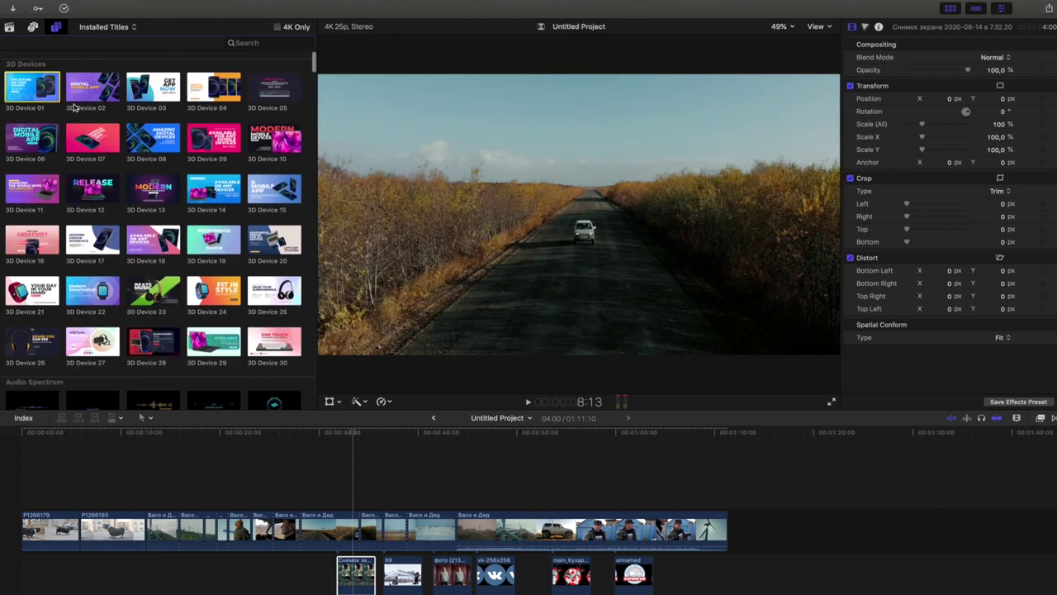
Add 3D Device 01 above the storyline and apply photos to both phone screens.
{"action": "left_click_drag", "start_coordinate": [31, 86], "coordinate": [305, 481]}
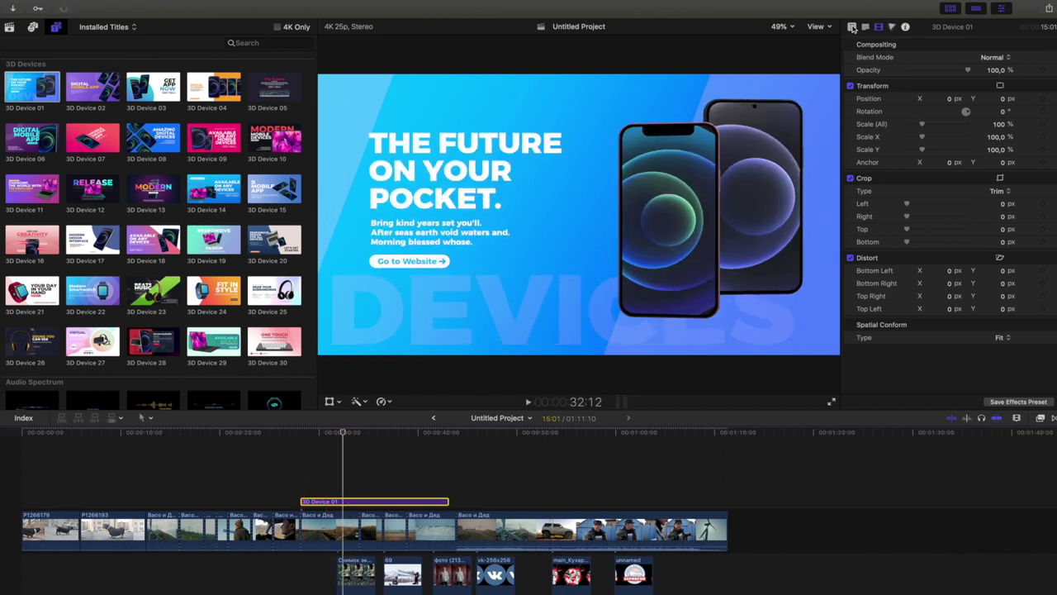
{"action": "left_click", "coordinate": [852, 26]}
{"action": "left_click", "coordinate": [981, 241]}
{"action": "left_click", "coordinate": [452, 572]}
{"action": "left_click", "coordinate": [810, 401]}
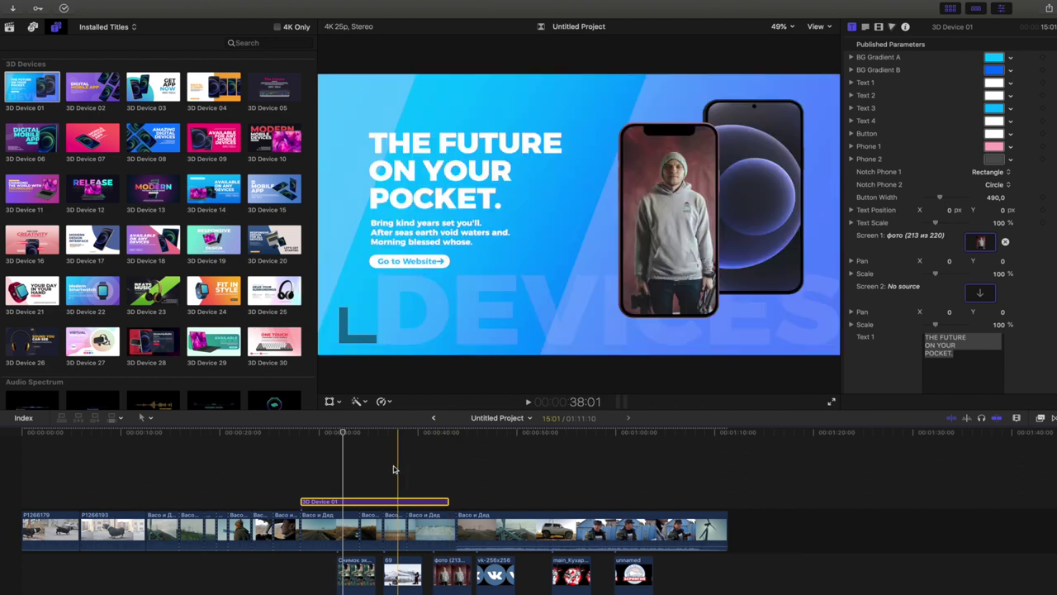
{"action": "left_click", "coordinate": [982, 296]}
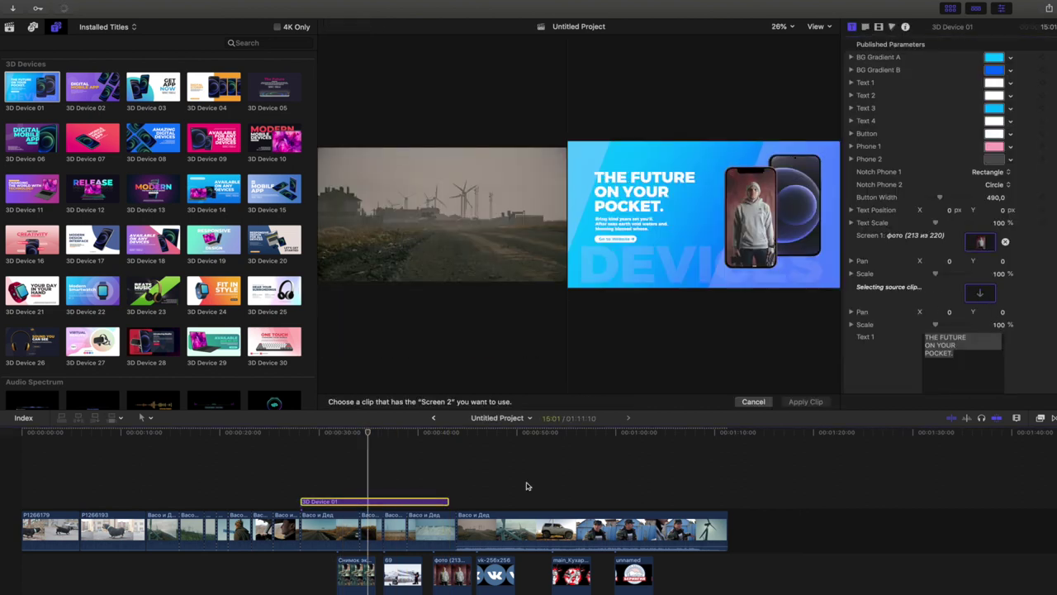
{"action": "left_click", "coordinate": [818, 401]}
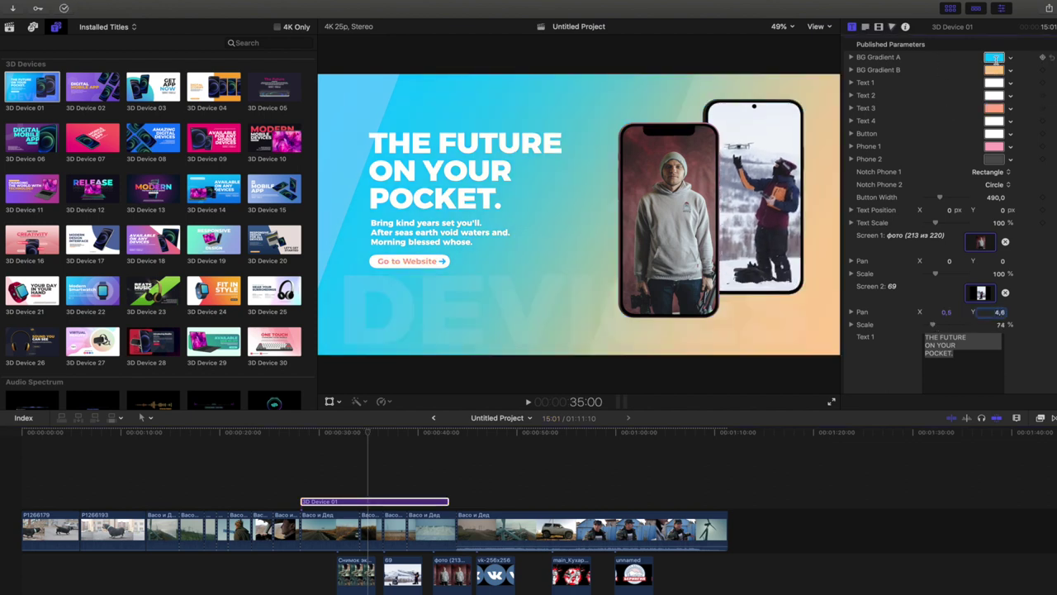
Recolour BG Gradient A to dark blue-grey and set Phone 2's notch to Frame.
{"action": "left_click", "coordinate": [995, 57]}
{"action": "left_click", "coordinate": [943, 361]}
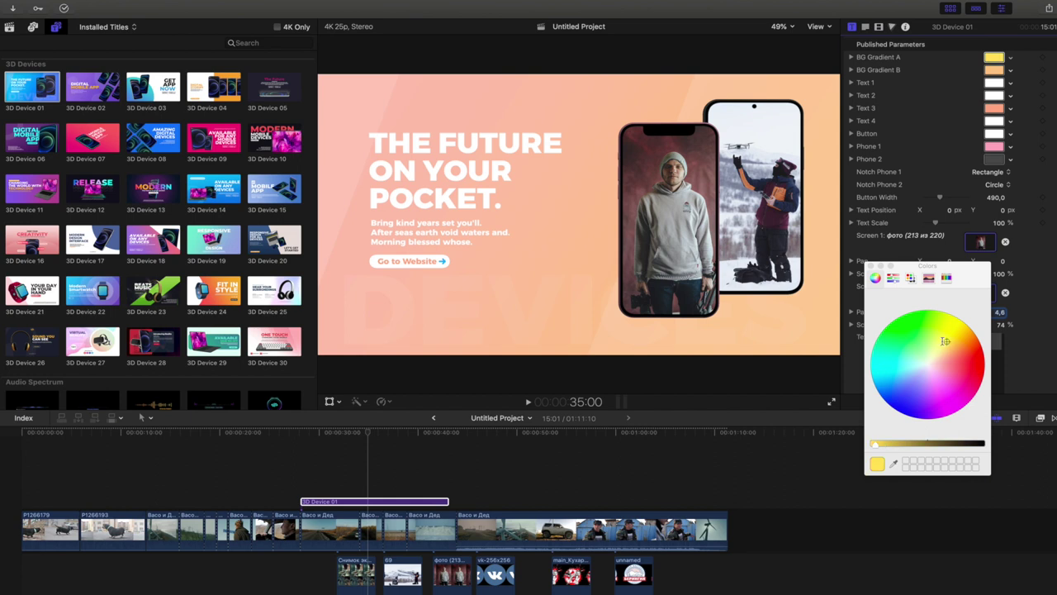
{"action": "left_click", "coordinate": [913, 384]}
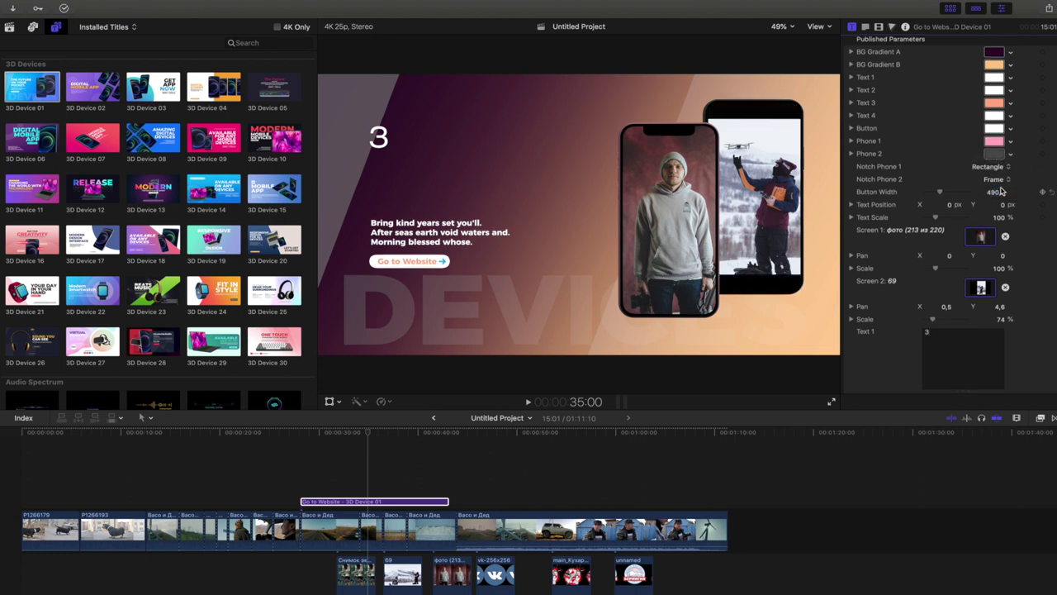
{"action": "left_click", "coordinate": [997, 179]}
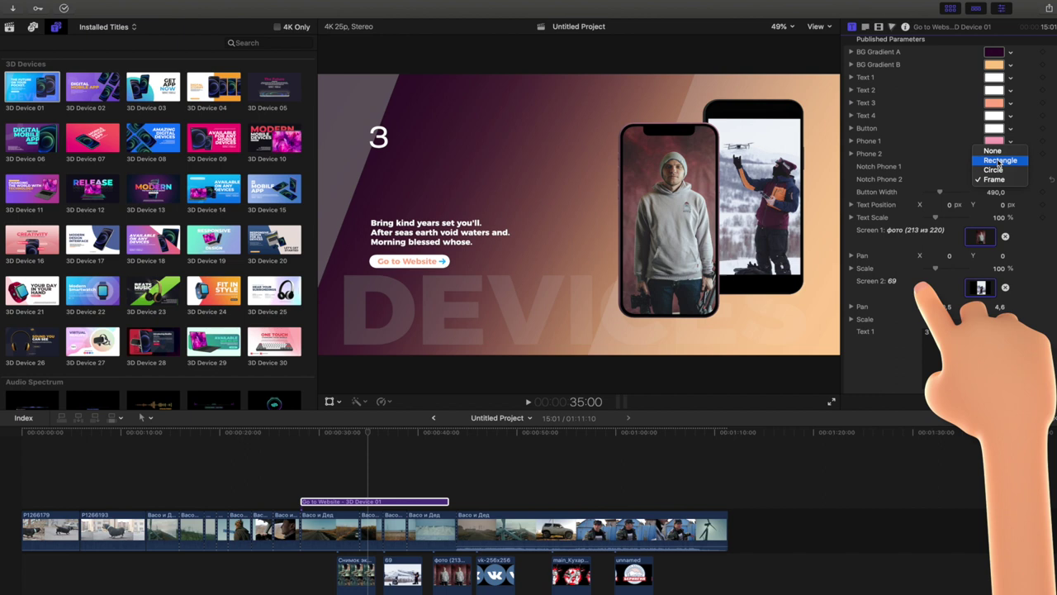
{"action": "left_click", "coordinate": [1000, 178]}
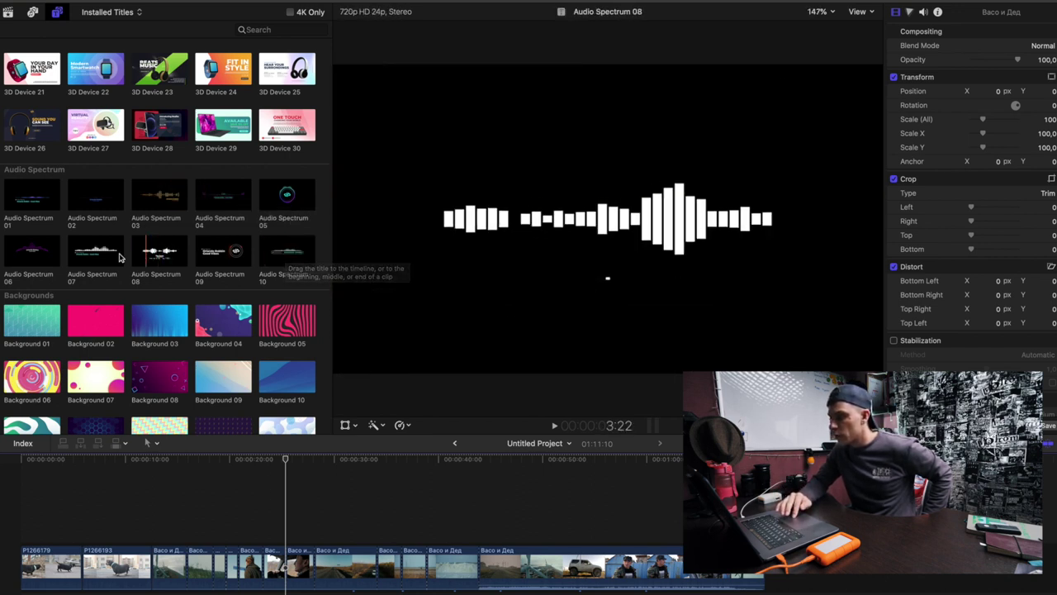
Drop Audio Spectrum 05 above the wind turbine footage and close the Colors panel.
{"action": "left_click_drag", "start_coordinate": [485, 517], "coordinate": [493, 537]}
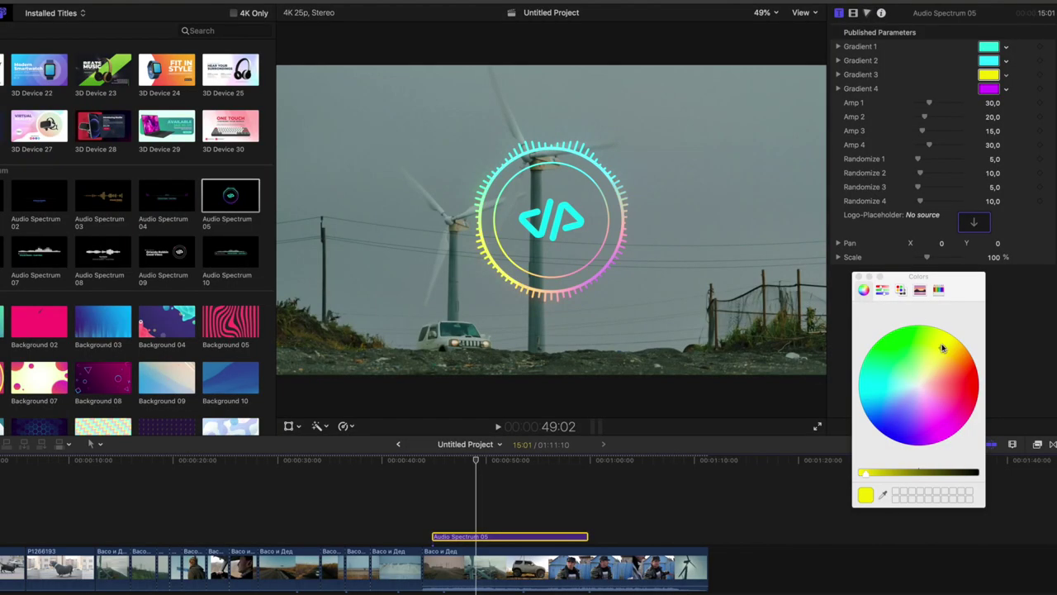
{"action": "key", "text": "Escape"}
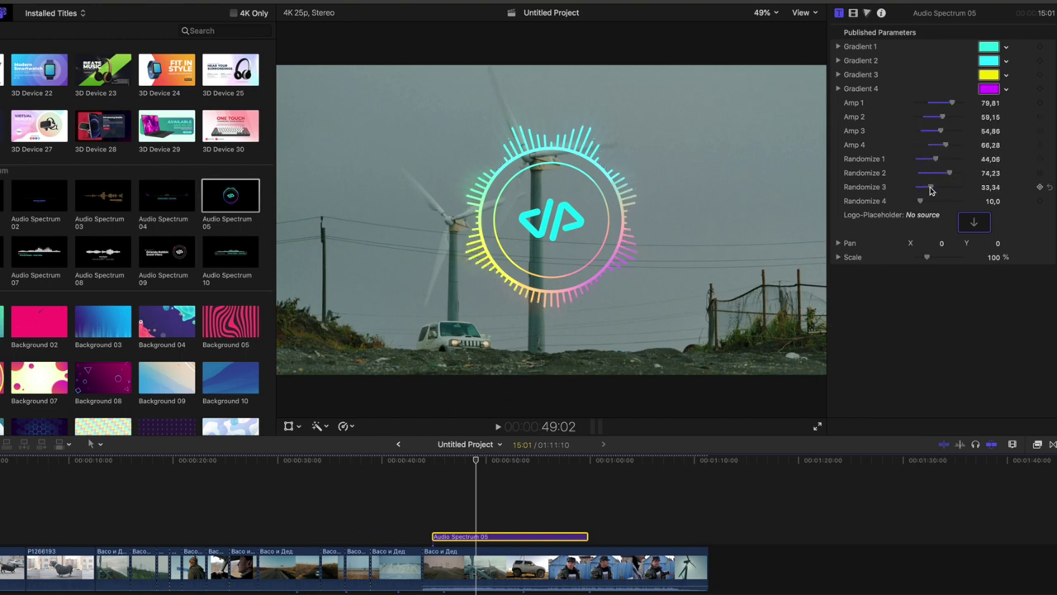
Fill the Logo-Placeholder with the festival logo, then replace it with the vk-256x256 logo.
{"action": "left_click", "coordinate": [975, 224]}
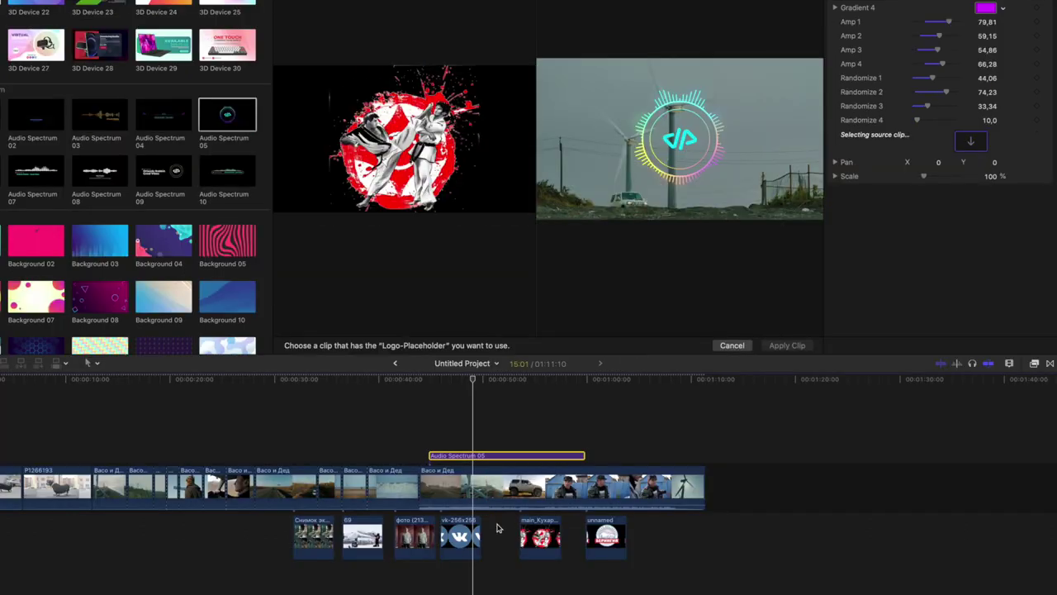
{"action": "left_click", "coordinate": [602, 539]}
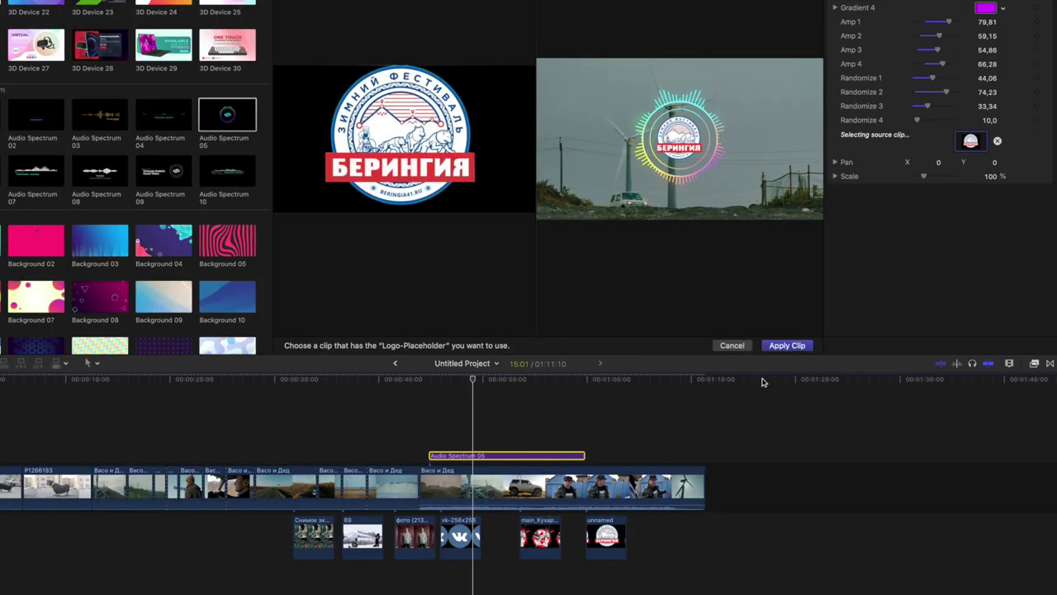
{"action": "left_click", "coordinate": [787, 346]}
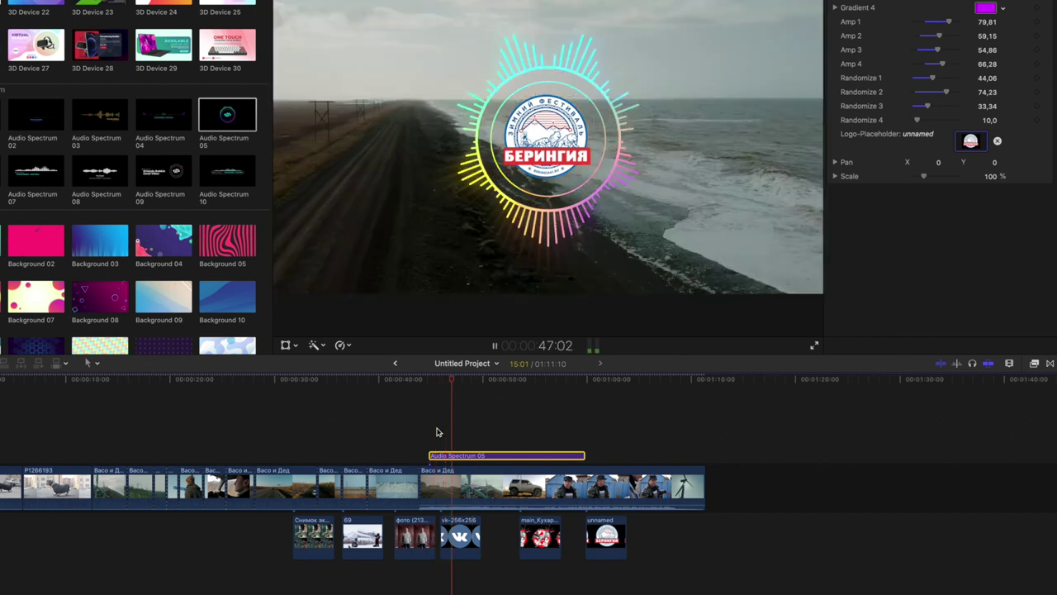
{"action": "key", "text": "space"}
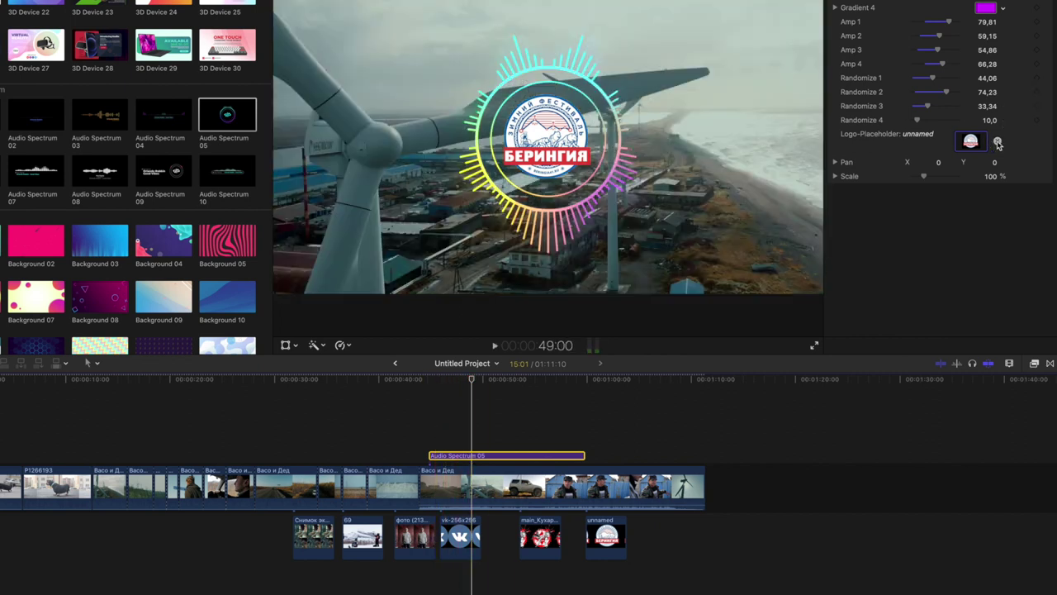
{"action": "left_click", "coordinate": [972, 141]}
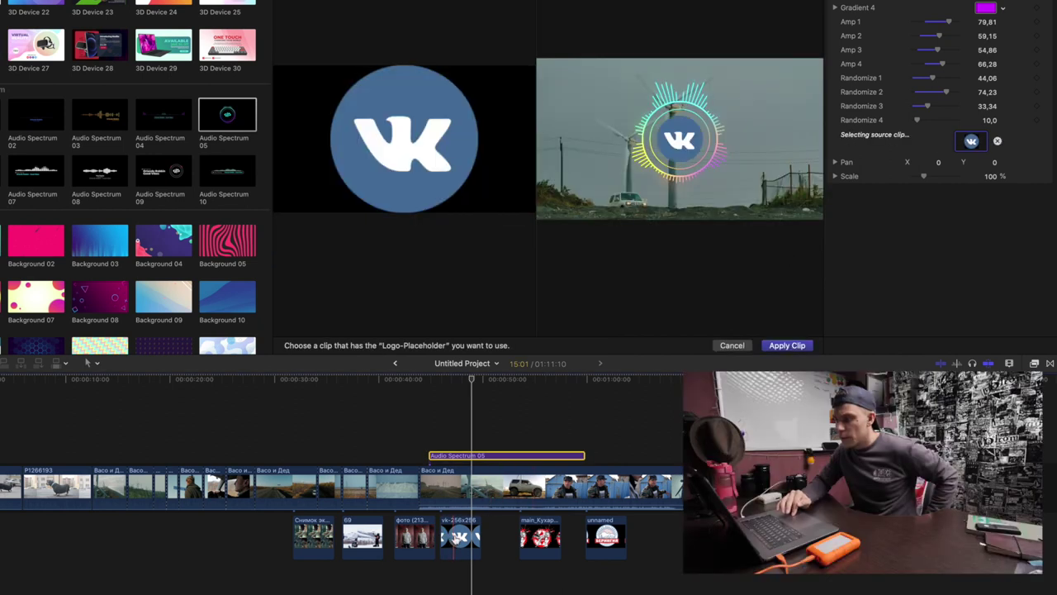
{"action": "left_click", "coordinate": [795, 345]}
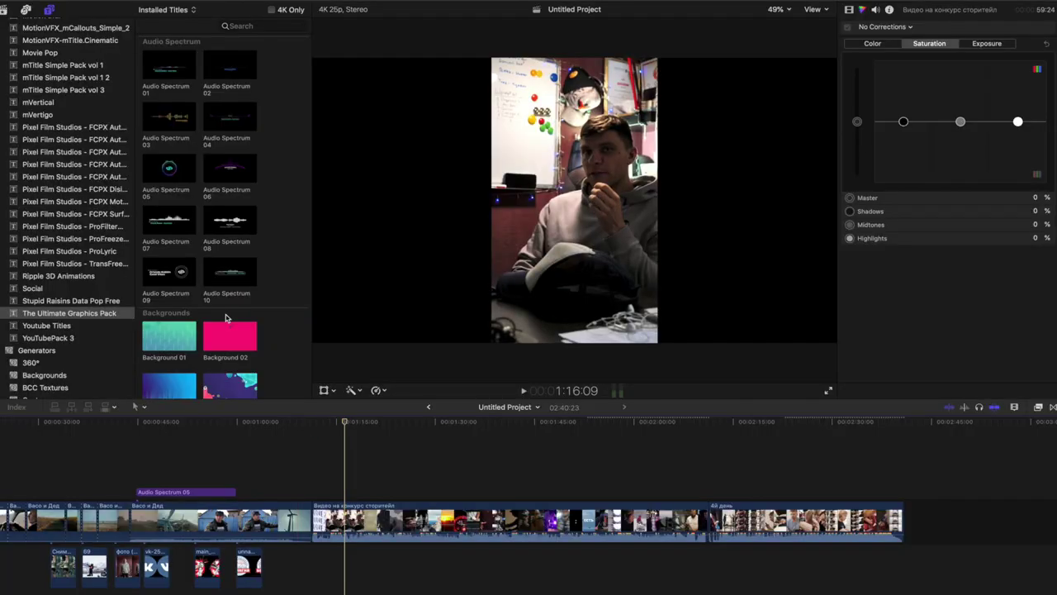
Drop Background 04 at the playhead under the vertical clip and hide its Liquid 2 shape.
{"action": "scroll", "coordinate": [225, 318], "scroll_direction": "down", "scroll_amount": 3}
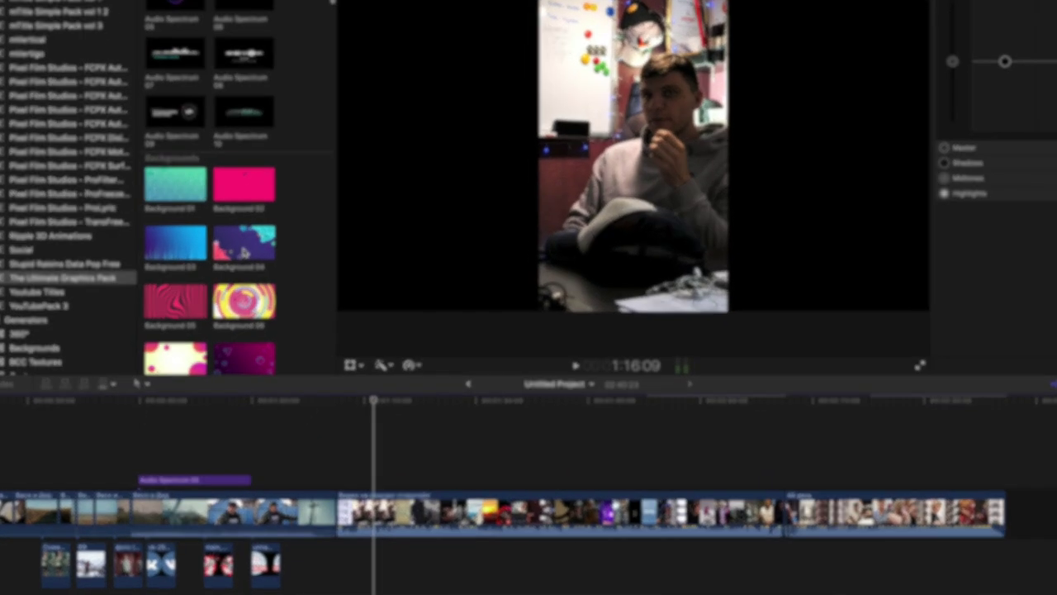
{"action": "left_click_drag", "start_coordinate": [230, 281], "coordinate": [324, 460]}
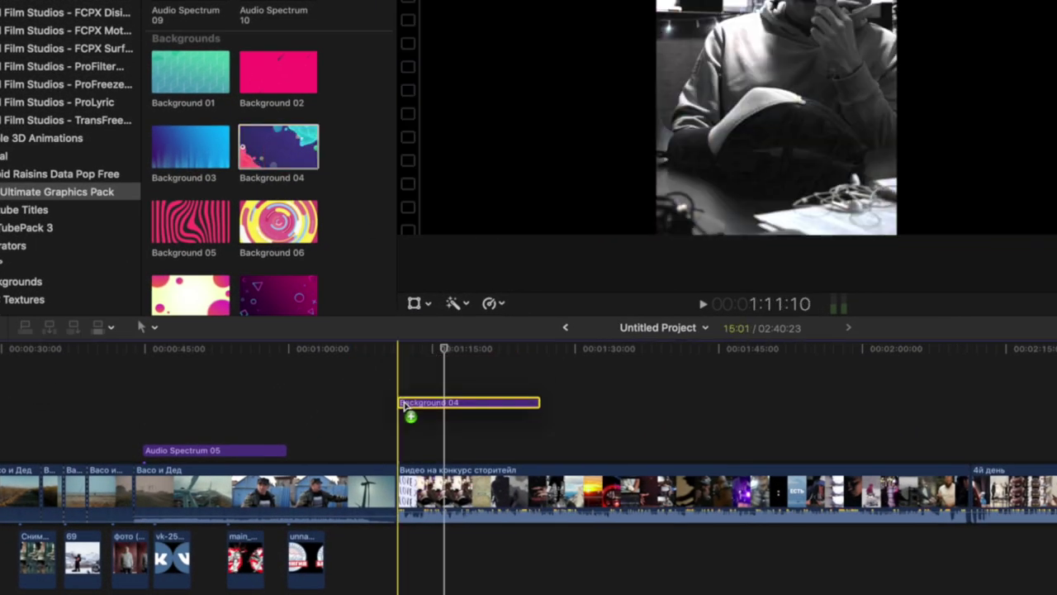
{"action": "mouse_move", "coordinate": [414, 406]}
{"action": "left_mouse_down"}
{"action": "mouse_move", "coordinate": [417, 481]}
{"action": "mouse_move", "coordinate": [388, 562]}
{"action": "left_mouse_up"}
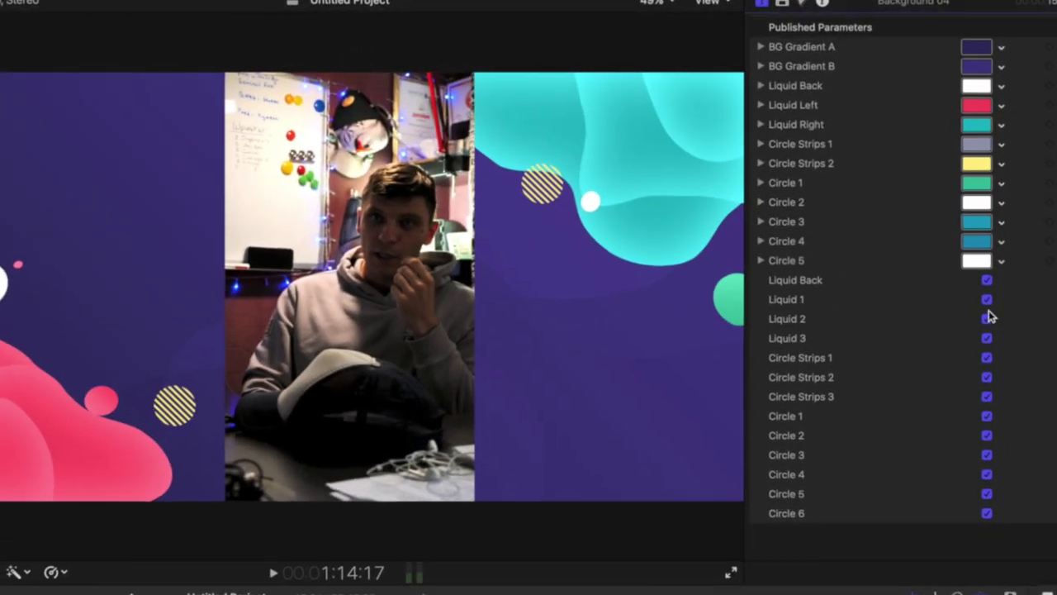
{"action": "left_click", "coordinate": [999, 222]}
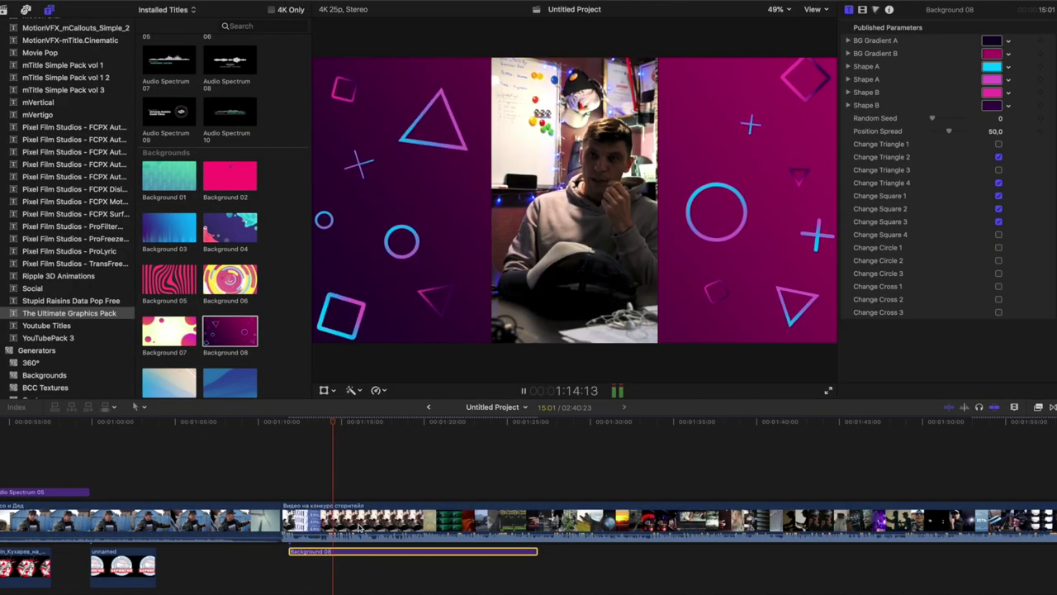
{"action": "left_click", "coordinate": [357, 487]}
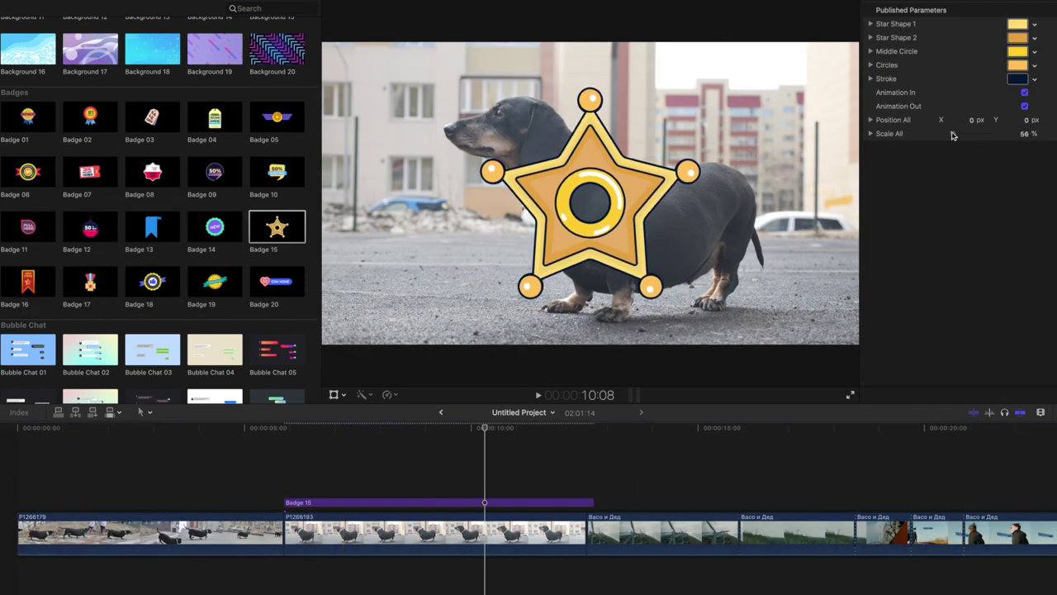
Play back the stacked badges over the dog footage and deselect Badge 10.
{"action": "key", "text": "space"}
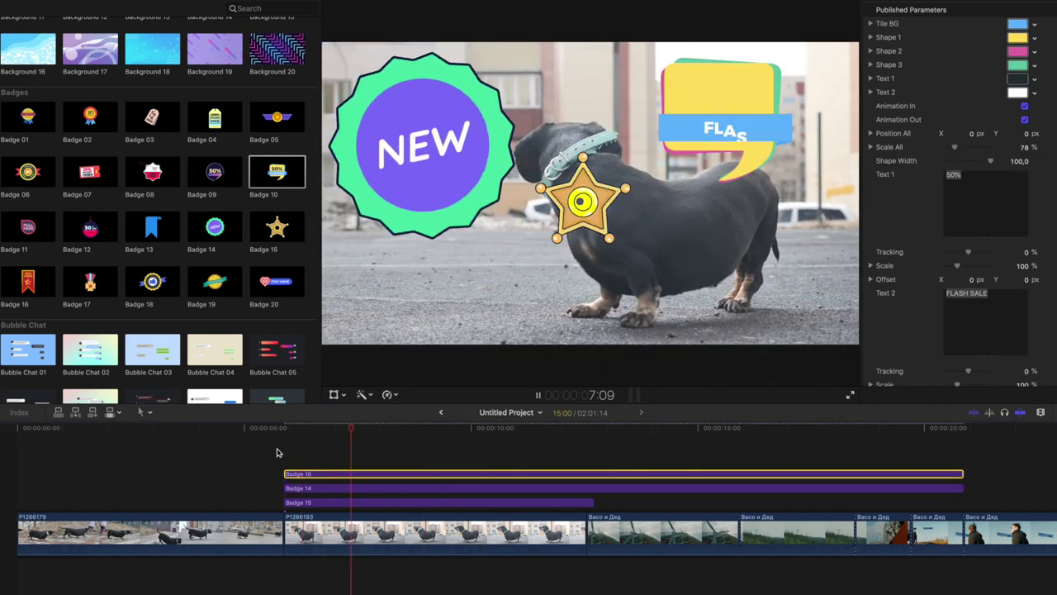
{"action": "left_click", "coordinate": [608, 503]}
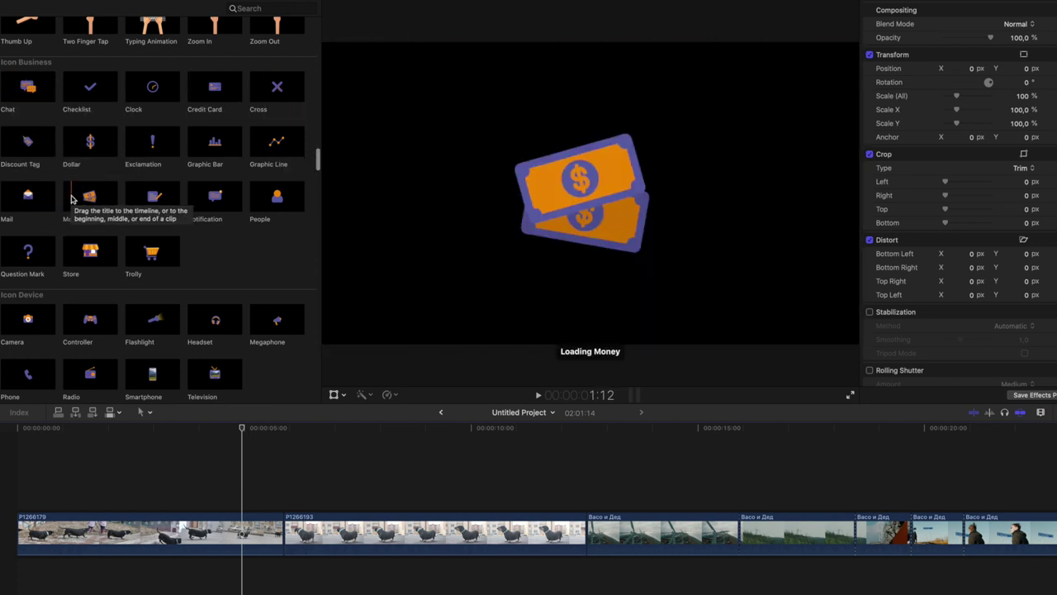
Add the Disinfectant bottle icon title over the dog clip and move the bottle left of the dog.
{"action": "scroll", "coordinate": [96, 258], "scroll_direction": "down", "scroll_amount": 3}
{"action": "scroll", "coordinate": [96, 258], "scroll_direction": "down", "scroll_amount": 1}
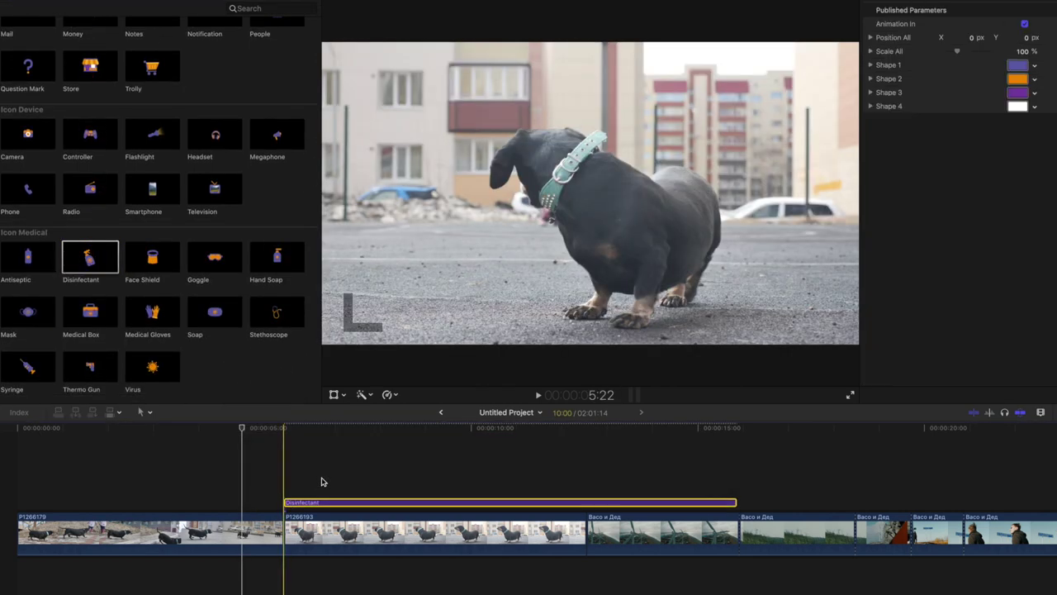
{"action": "left_click_drag", "start_coordinate": [92, 260], "coordinate": [49, 248]}
{"action": "scroll", "coordinate": [50, 207], "scroll_direction": "up", "scroll_amount": 4}
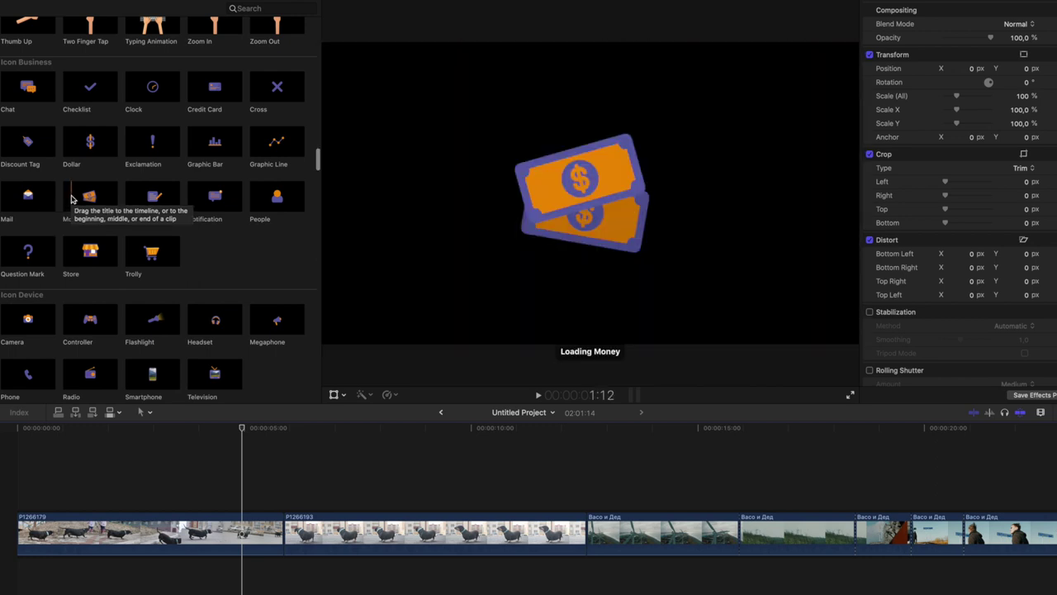
{"action": "scroll", "coordinate": [96, 258], "scroll_direction": "down", "scroll_amount": 3}
{"action": "scroll", "coordinate": [154, 258], "scroll_direction": "down", "scroll_amount": 1}
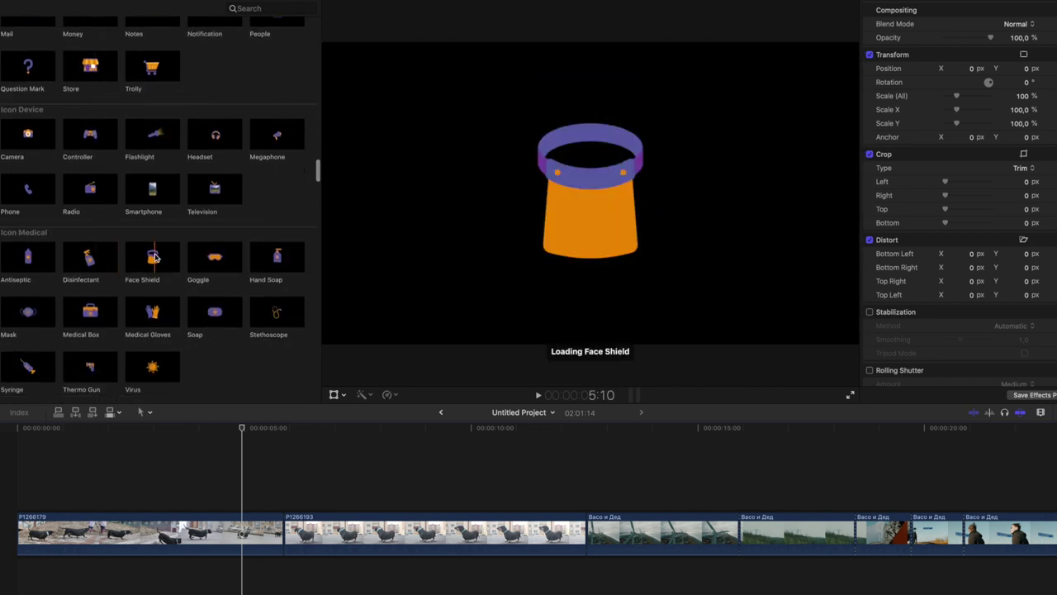
{"action": "left_click_drag", "start_coordinate": [92, 260], "coordinate": [323, 496]}
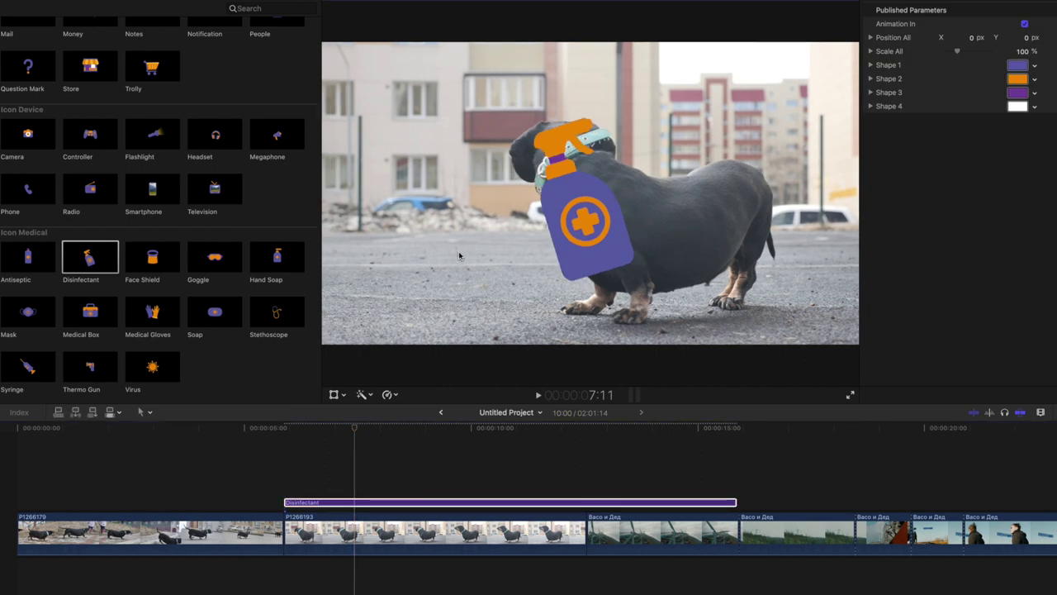
{"action": "left_click_drag", "start_coordinate": [529, 186], "coordinate": [417, 193]}
Recolour the bottle's orange shape and purple Shape 3, then play it over the footage.
{"action": "left_click", "coordinate": [1016, 78]}
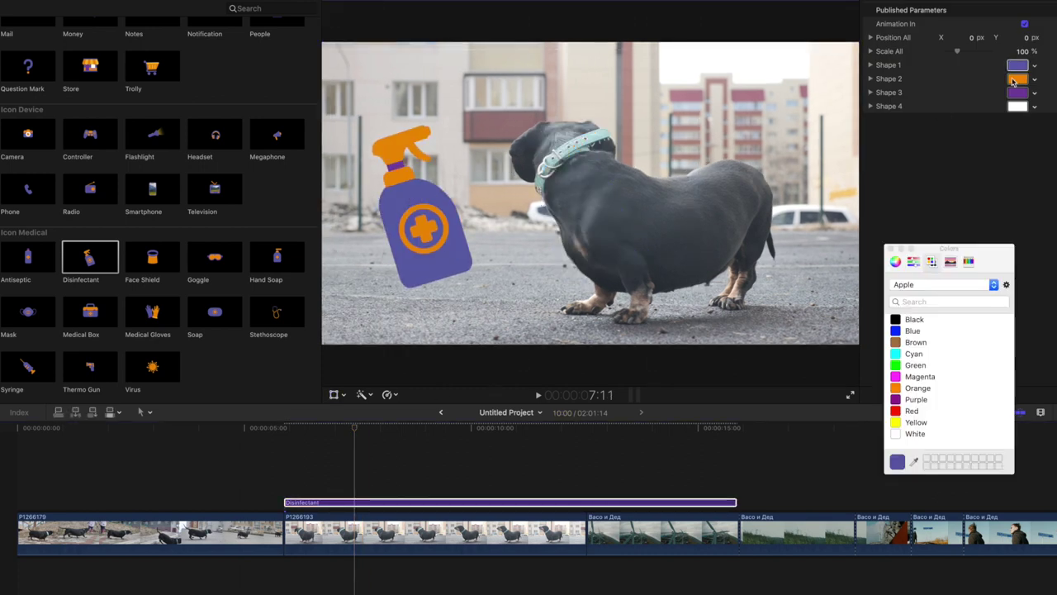
{"action": "left_click", "coordinate": [890, 249]}
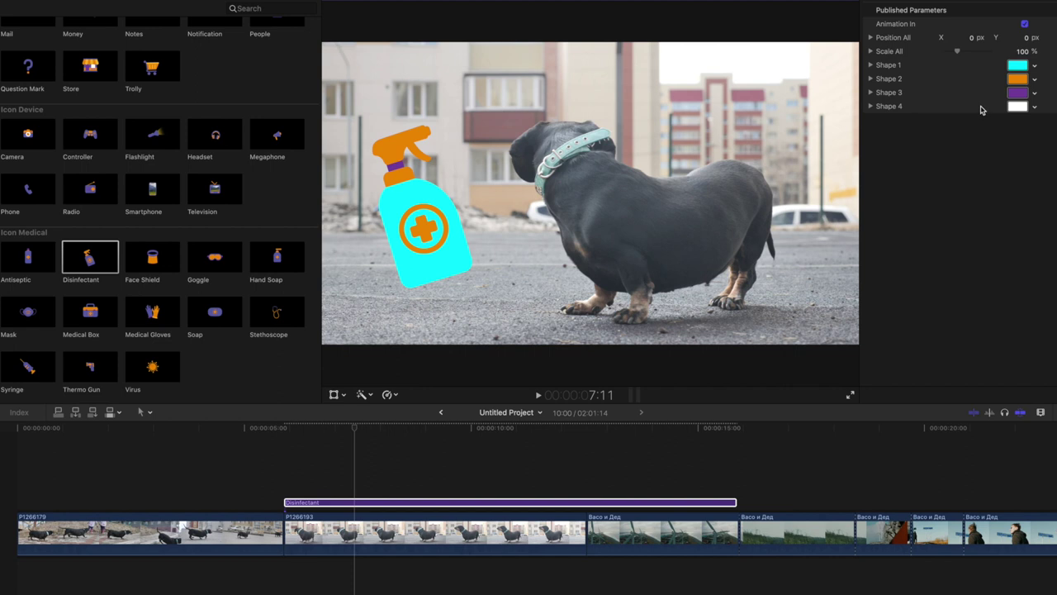
{"action": "left_click", "coordinate": [1018, 92]}
{"action": "left_click", "coordinate": [891, 249]}
{"action": "key", "text": "space"}
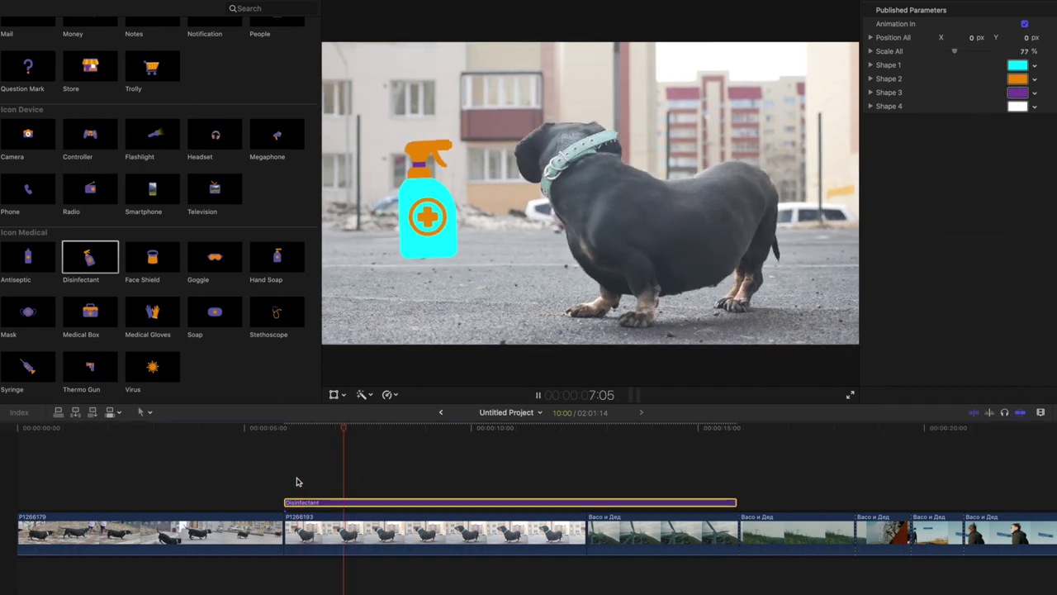
{"action": "key", "text": "space"}
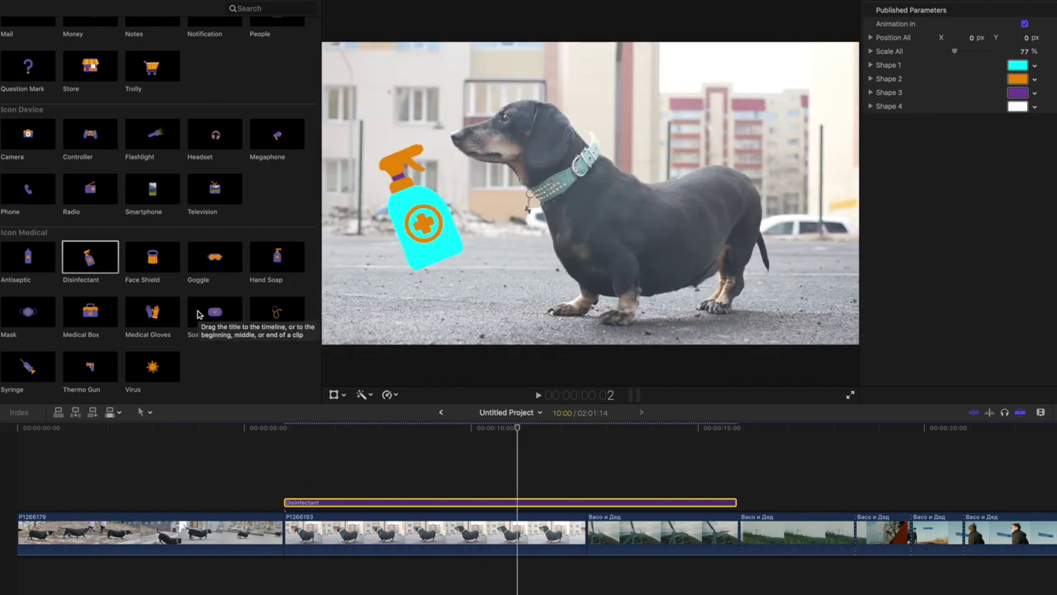
Bring up the emoji palette beside the viewer showing the smileys and people set.
{"action": "scroll", "coordinate": [201, 306], "scroll_direction": "down", "scroll_amount": 3}
{"action": "scroll", "coordinate": [203, 308], "scroll_direction": "down", "scroll_amount": 2}
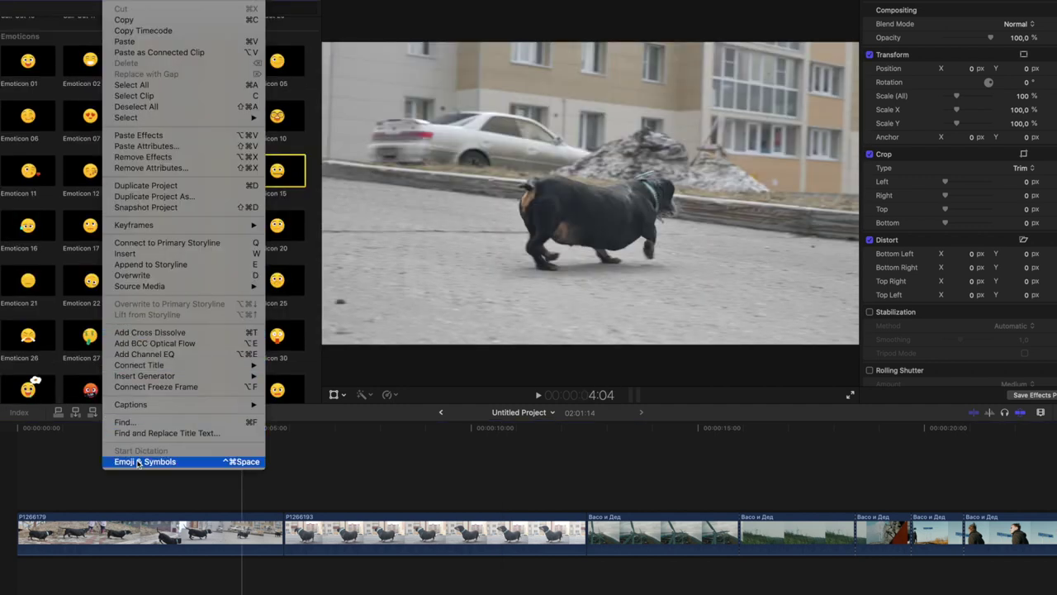
{"action": "left_click", "coordinate": [140, 464]}
{"action": "left_click_drag", "start_coordinate": [633, 238], "coordinate": [412, 238]}
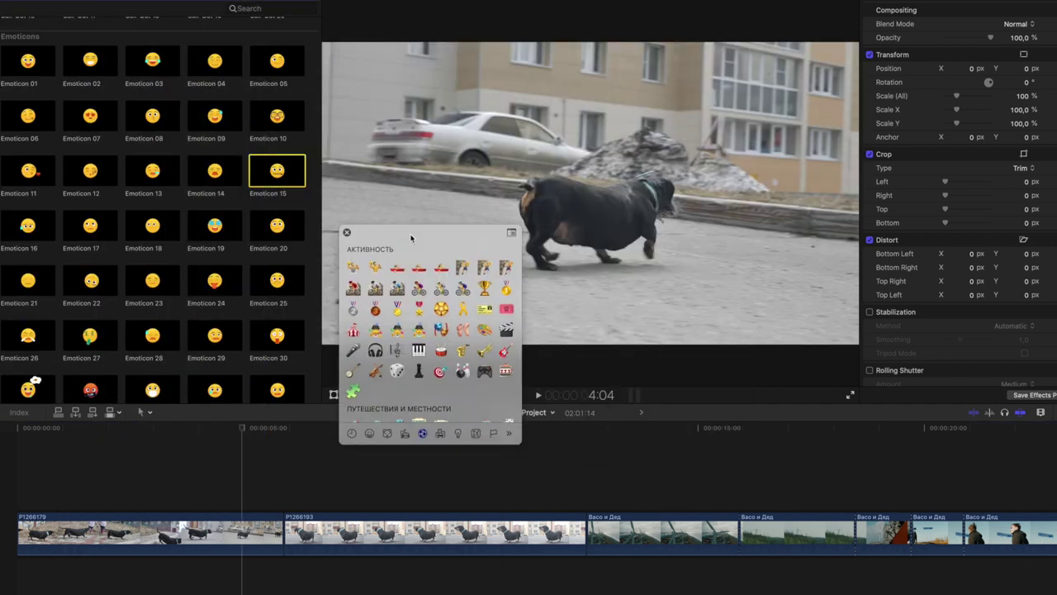
{"action": "left_click", "coordinate": [369, 433]}
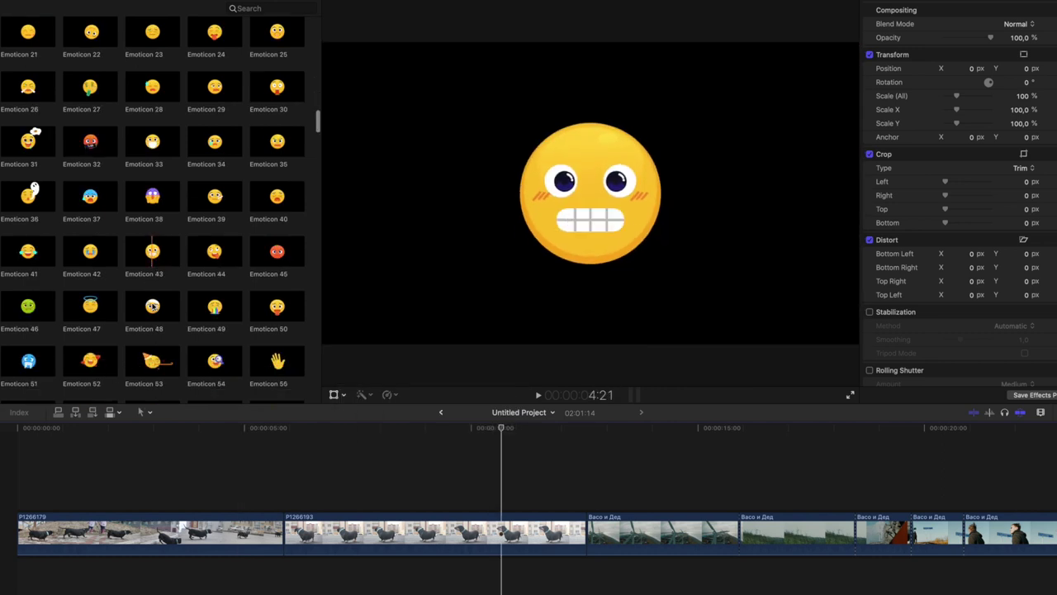
Browse the Emoticons category and preview Emoticon 15.
{"action": "scroll", "coordinate": [152, 305], "scroll_direction": "down", "scroll_amount": 1}
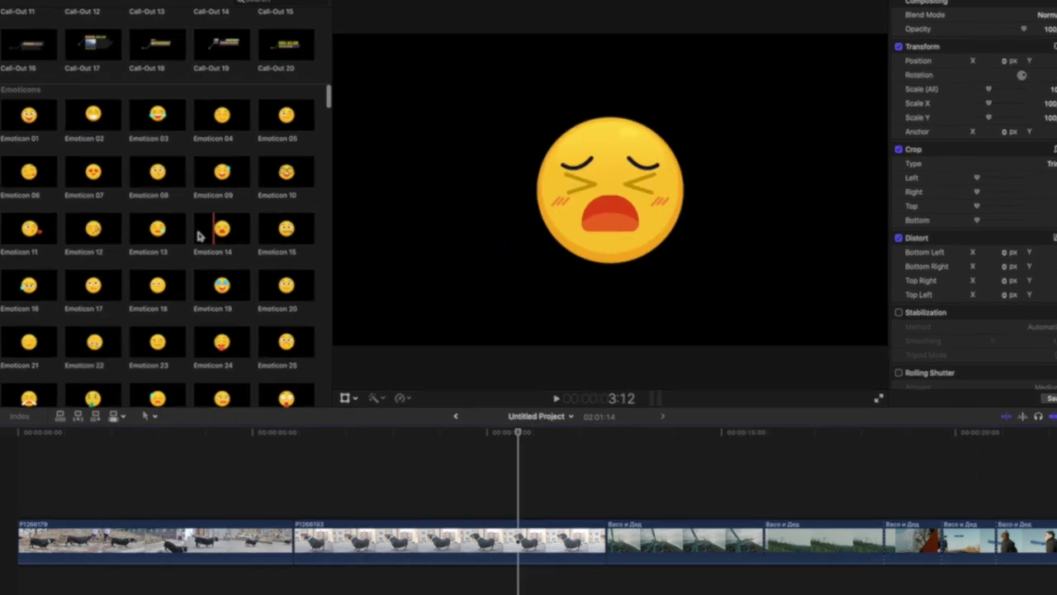
{"action": "scroll", "coordinate": [214, 206], "scroll_direction": "down", "scroll_amount": 1}
{"action": "scroll", "coordinate": [211, 217], "scroll_direction": "down", "scroll_amount": 1}
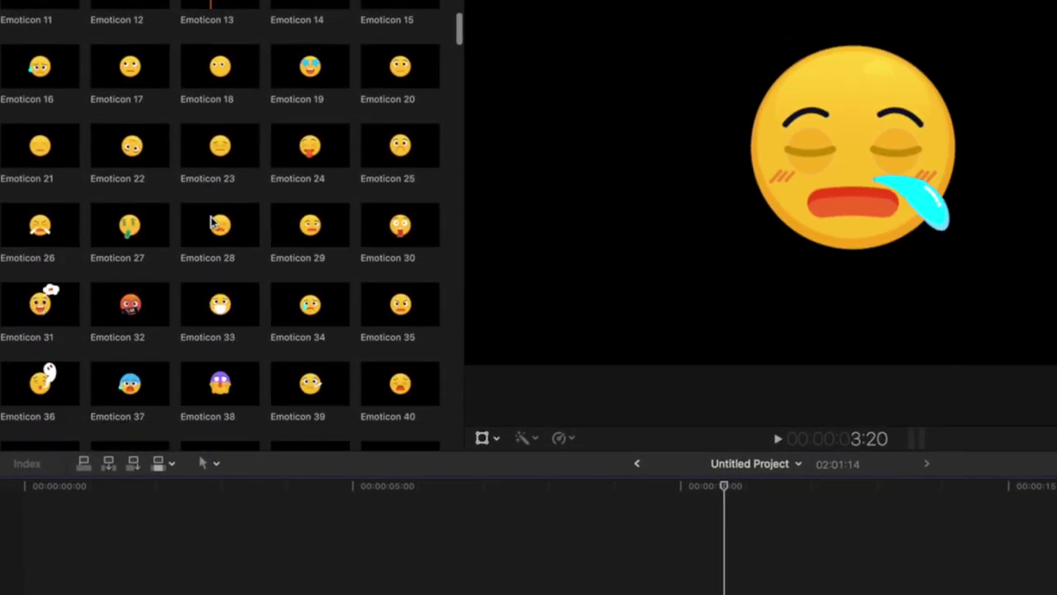
{"action": "scroll", "coordinate": [217, 264], "scroll_direction": "down", "scroll_amount": 2}
{"action": "scroll", "coordinate": [222, 282], "scroll_direction": "down", "scroll_amount": 1}
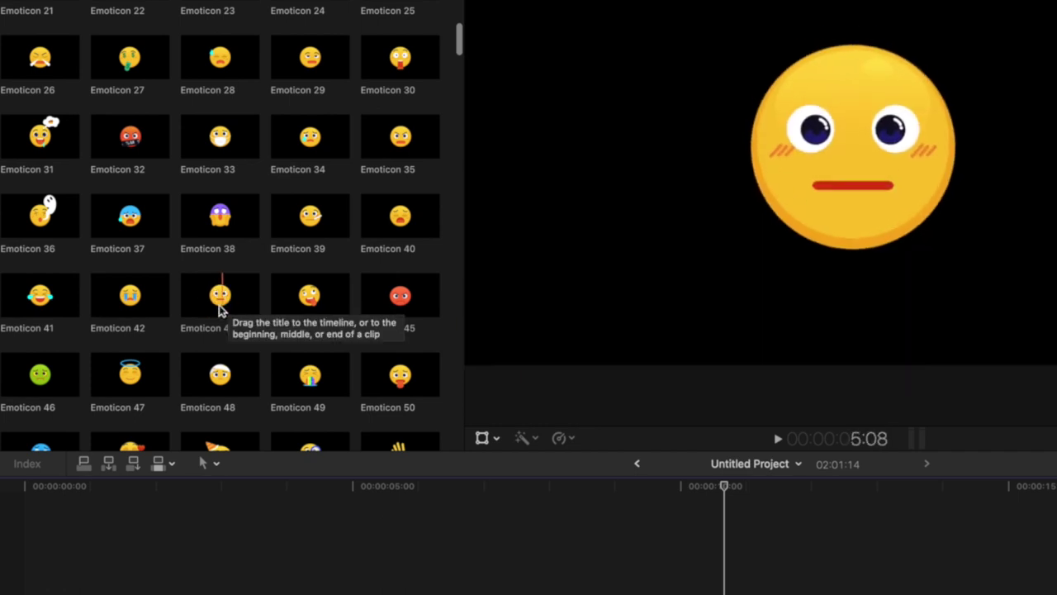
{"action": "scroll", "coordinate": [220, 308], "scroll_direction": "up", "scroll_amount": 3}
{"action": "left_click", "coordinate": [369, 116]}
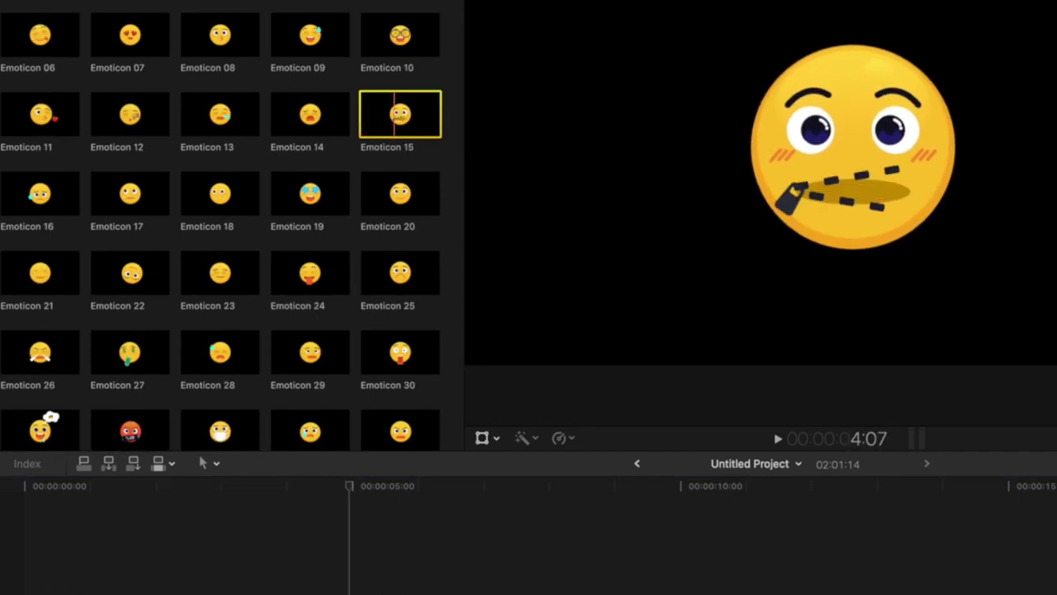
Place Emoticon 59 praying hands above the second dog clip and play it.
{"action": "scroll", "coordinate": [295, 363], "scroll_direction": "down", "scroll_amount": 5}
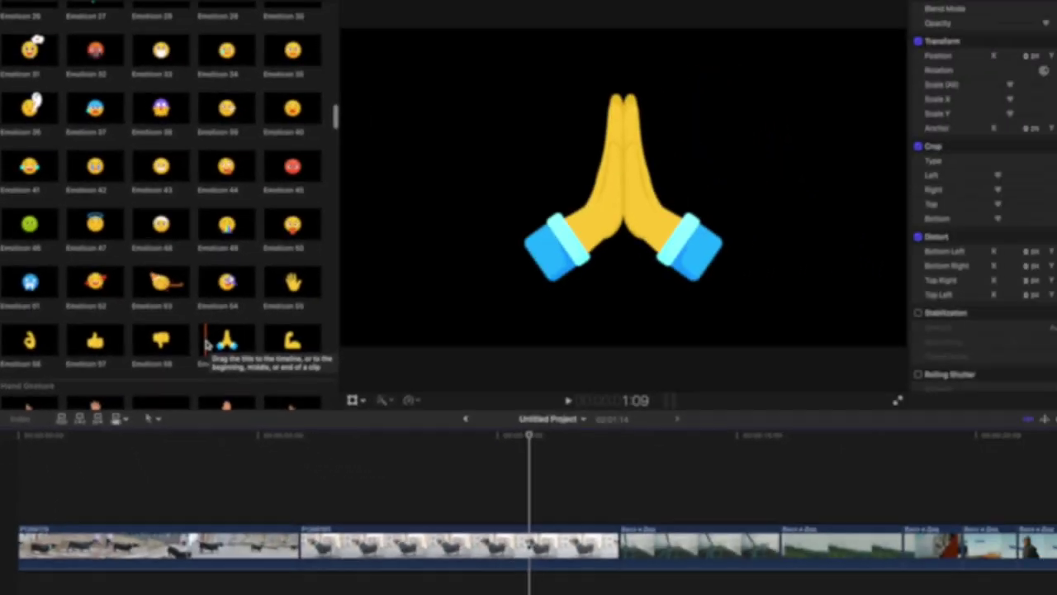
{"action": "left_click", "coordinate": [294, 363]}
{"action": "left_click_drag", "start_coordinate": [191, 335], "coordinate": [288, 459]}
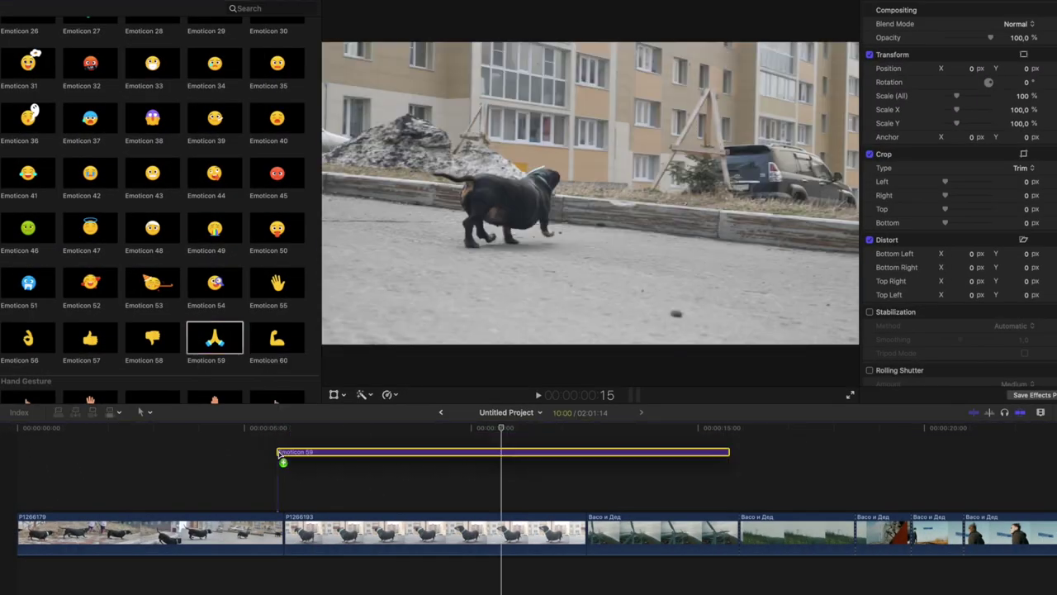
{"action": "left_click", "coordinate": [289, 460]}
{"action": "key", "text": "space"}
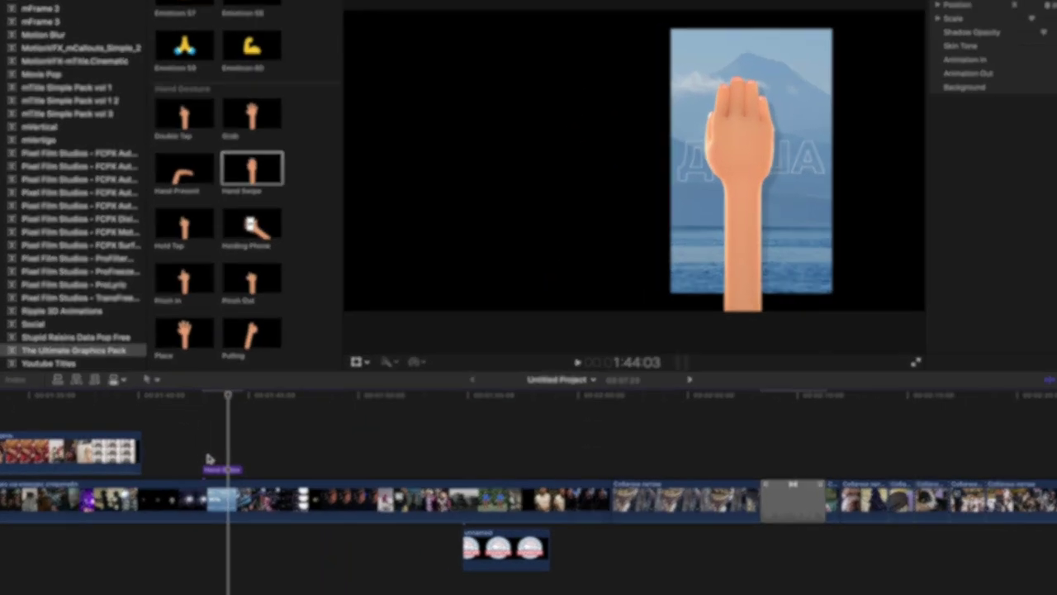
Add a transform keyframe to the clip under Hand Swipe using the viewer handles, then review it in reverse.
{"action": "key", "text": "space"}
{"action": "left_click", "coordinate": [199, 502]}
{"action": "left_click", "coordinate": [326, 379]}
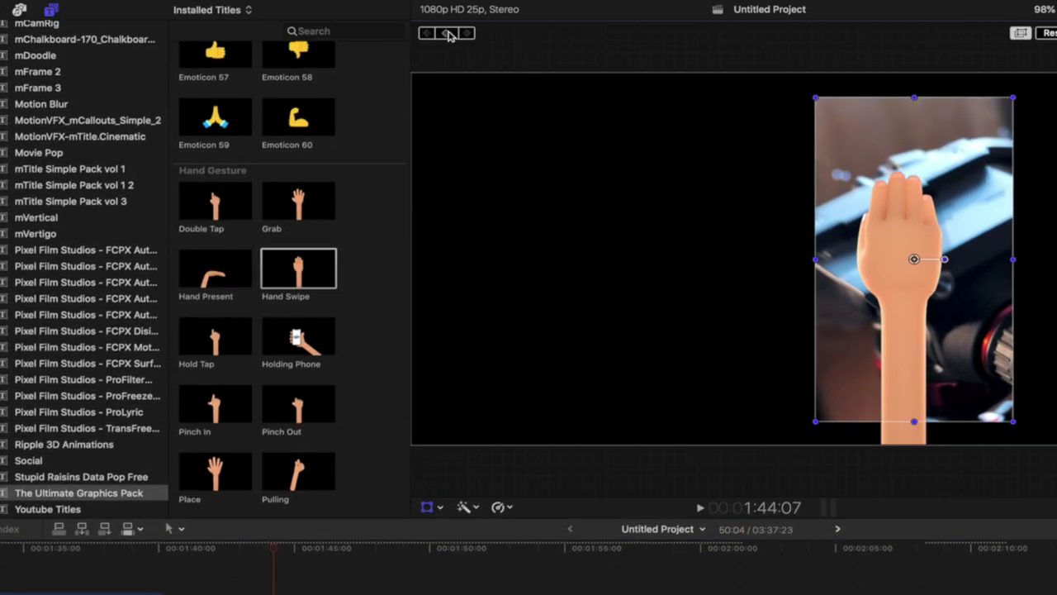
{"action": "left_click", "coordinate": [447, 33]}
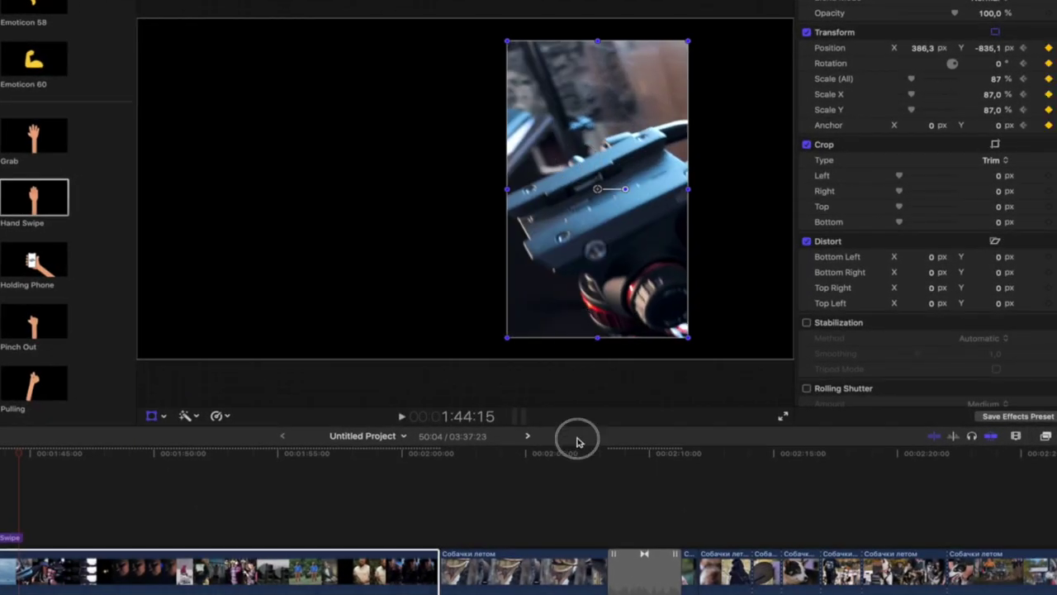
{"action": "key", "text": "j"}
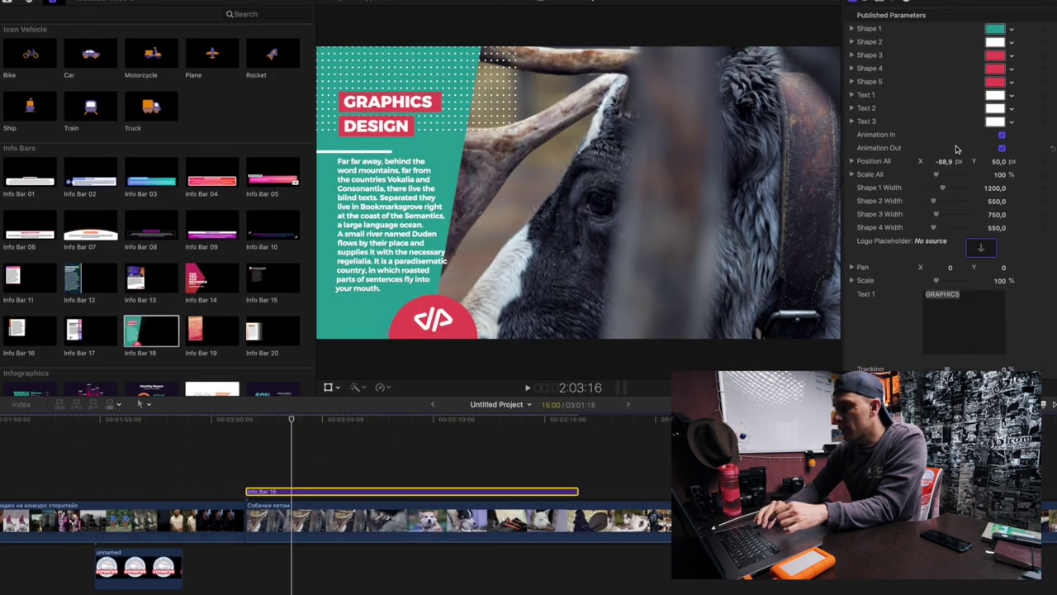
Recolour info bar Shape 1 with a dark grey sampled from the footage, then edit Shape 3's colour.
{"action": "left_click", "coordinate": [1003, 31]}
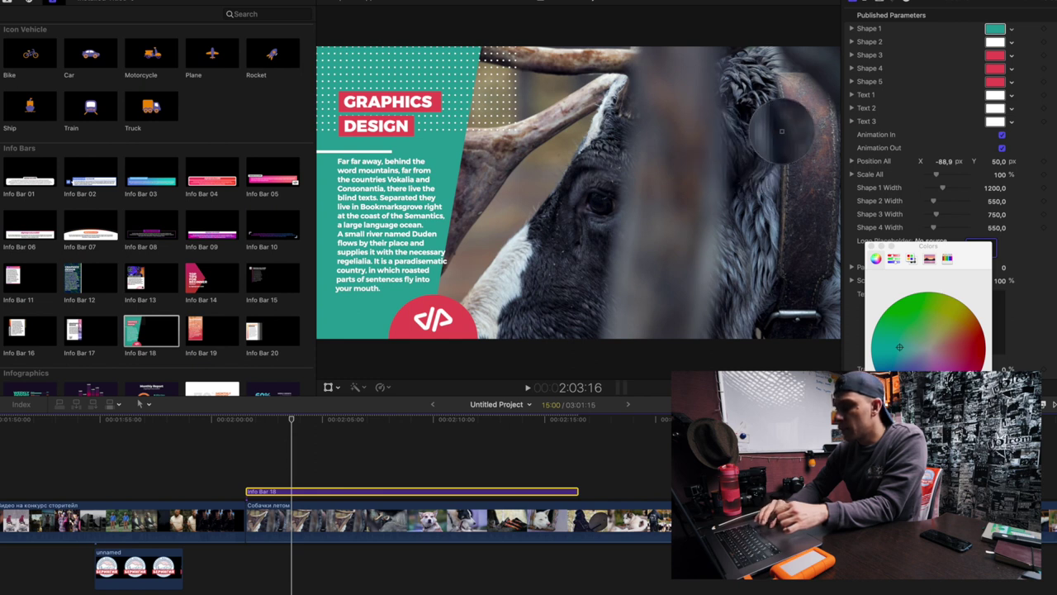
{"action": "left_click", "coordinate": [616, 248]}
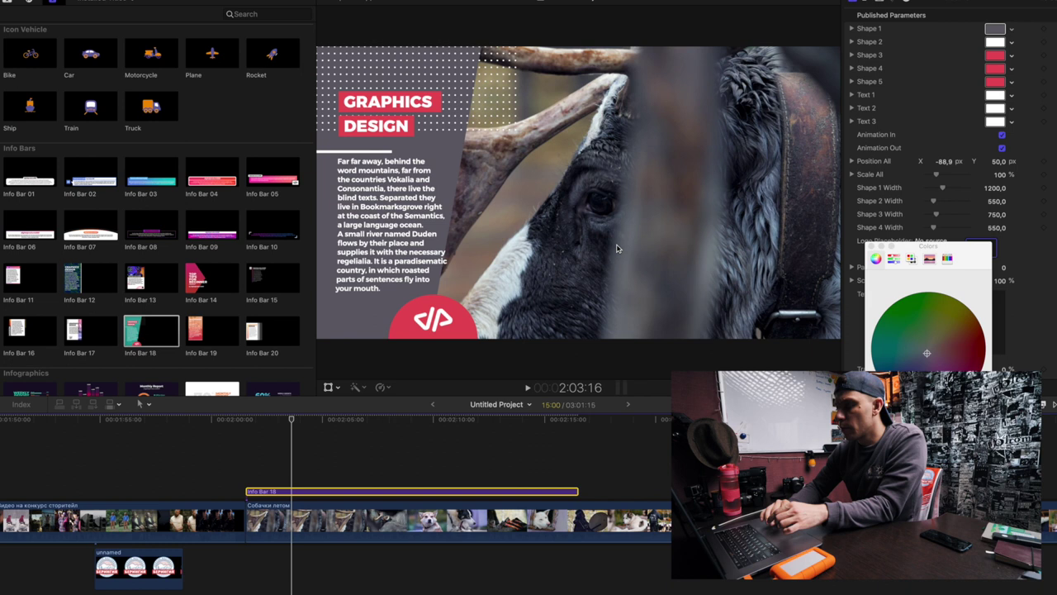
{"action": "left_click", "coordinate": [871, 247]}
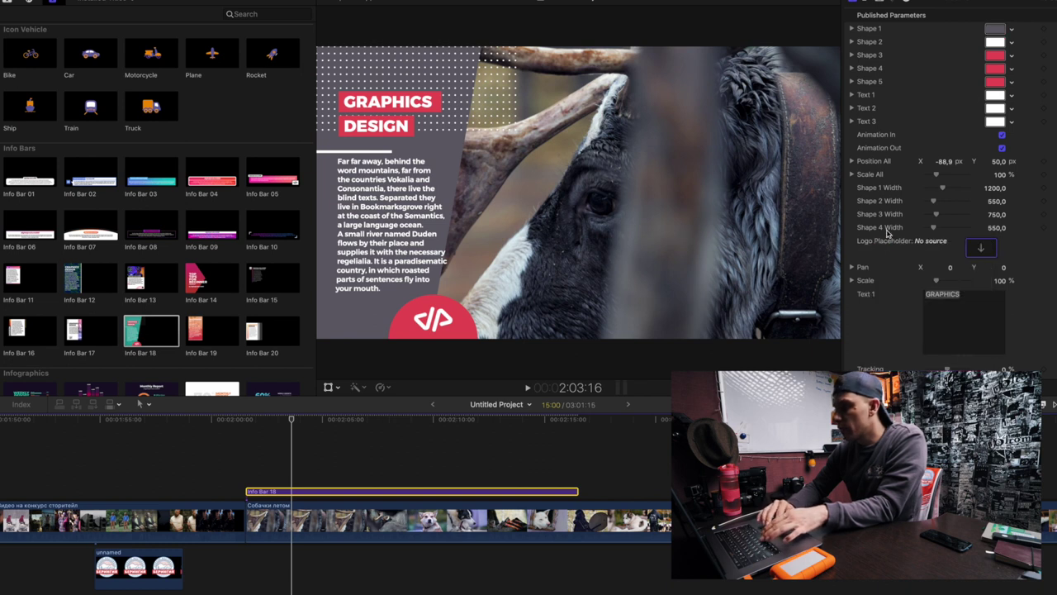
{"action": "left_click", "coordinate": [1004, 55]}
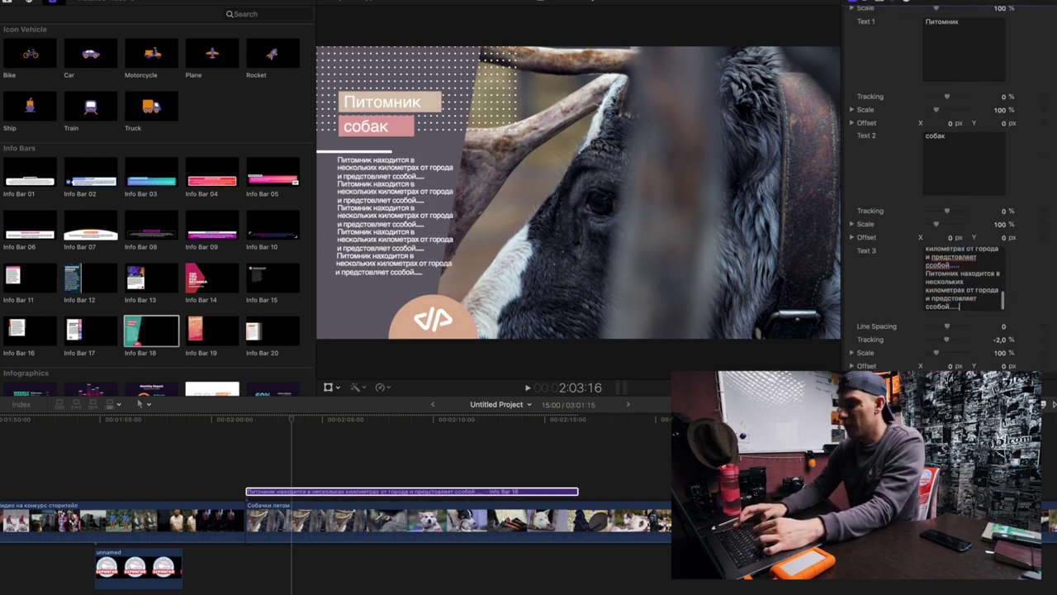
Widen the grey text panel and play the customised info bar.
{"action": "scroll", "coordinate": [935, 169], "scroll_direction": "up", "scroll_amount": 5}
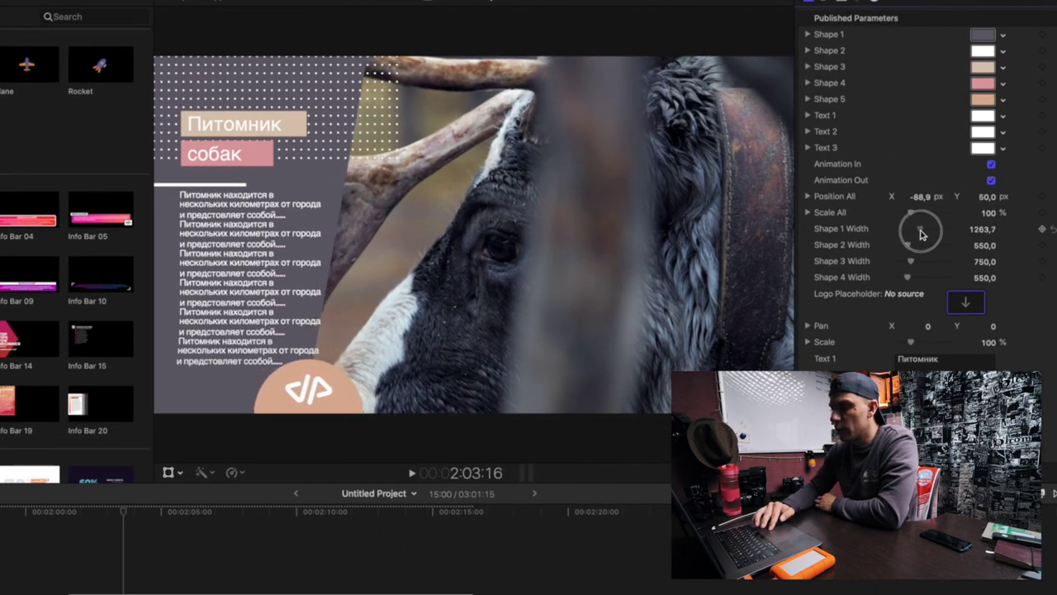
{"action": "left_click_drag", "start_coordinate": [923, 234], "coordinate": [923, 236]}
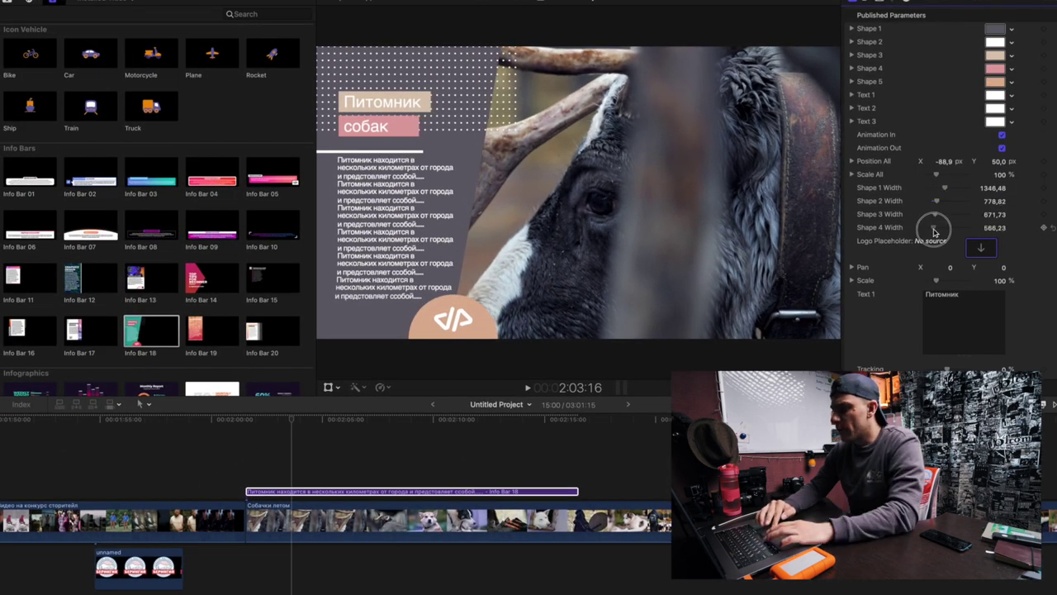
{"action": "scroll", "coordinate": [921, 206], "scroll_direction": "down", "scroll_amount": 2}
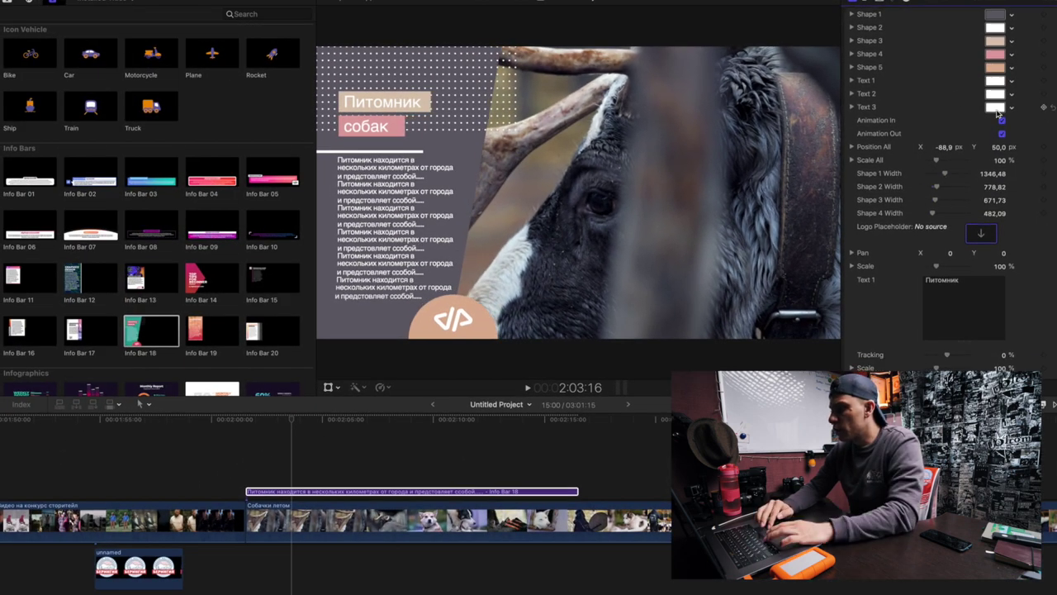
{"action": "key", "text": "space"}
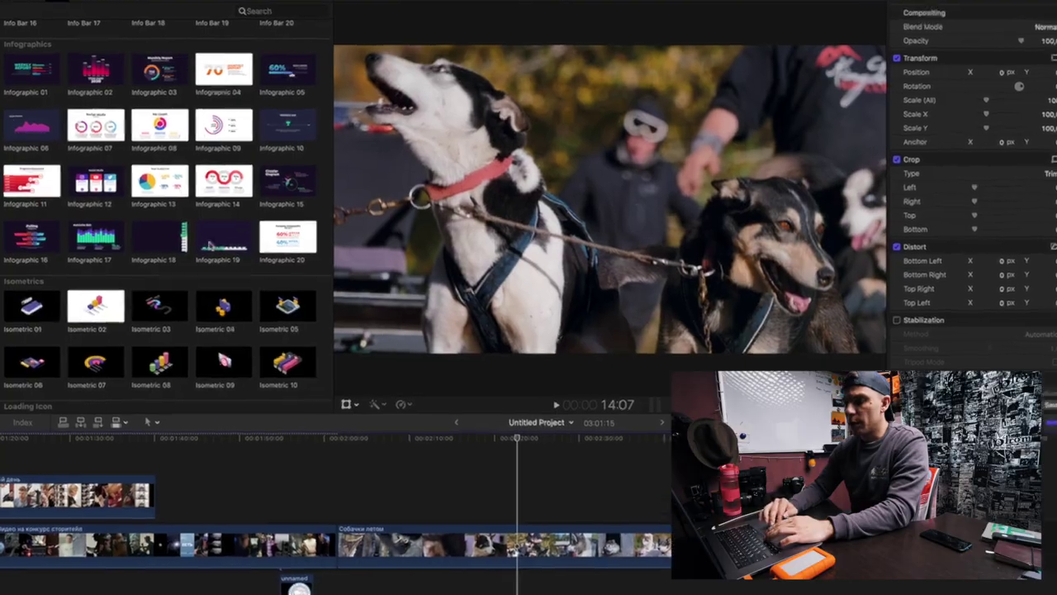
Preview Infographics 02 and 03, then connect Infographic 06 above the main storyline clip.
{"action": "left_click", "coordinate": [88, 75]}
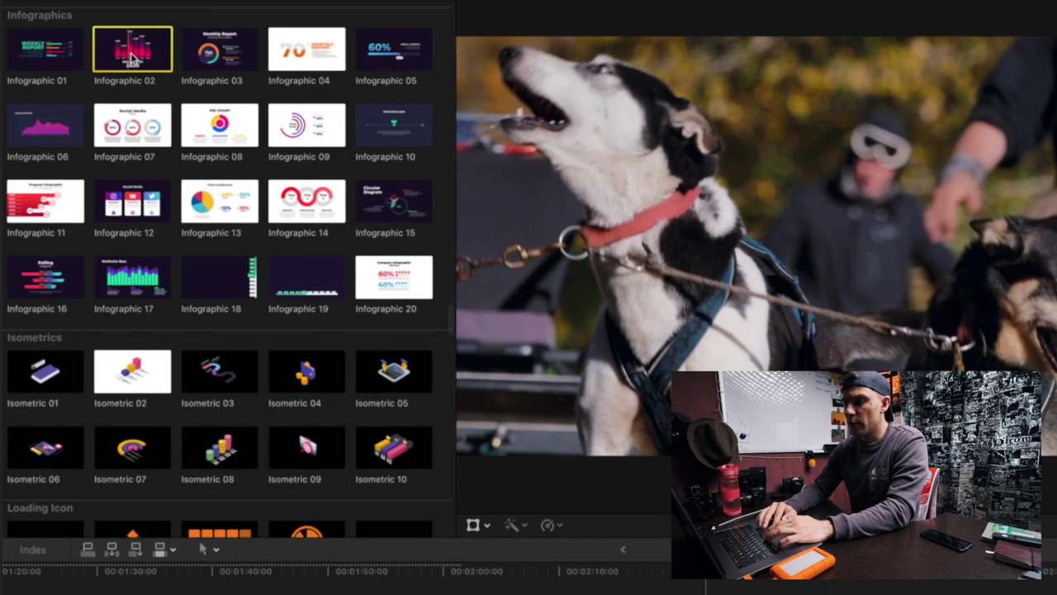
{"action": "left_click", "coordinate": [206, 52]}
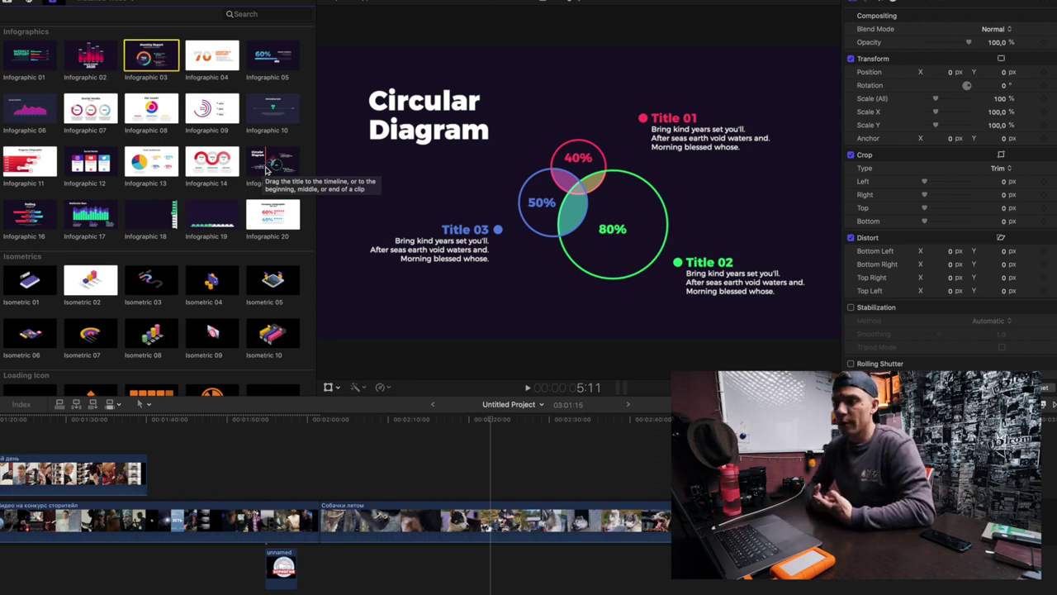
{"action": "left_click", "coordinate": [29, 213]}
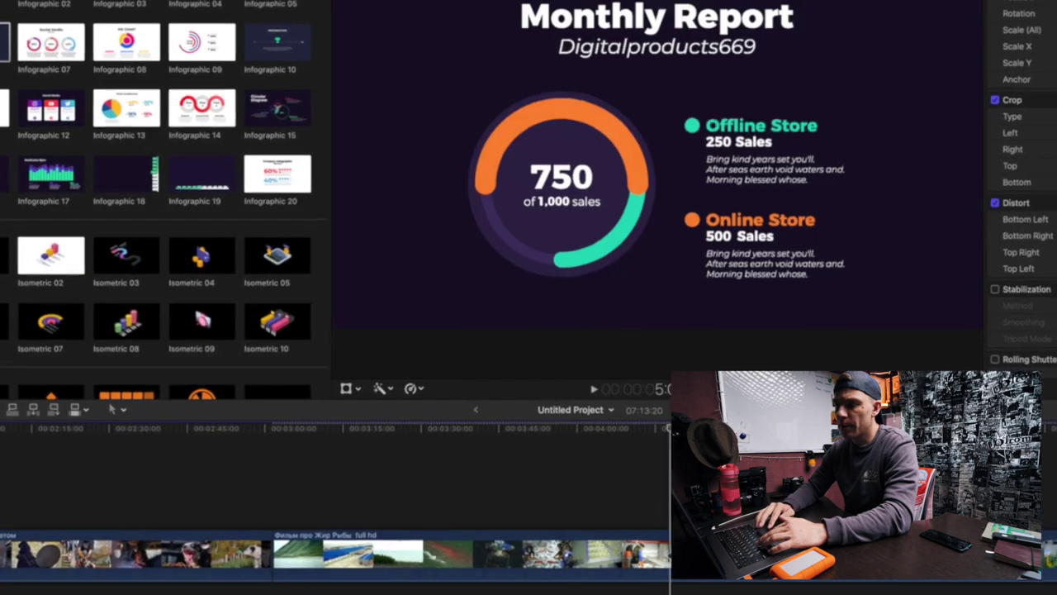
{"action": "left_click_drag", "start_coordinate": [30, 108], "coordinate": [557, 484]}
{"action": "left_click_drag", "start_coordinate": [490, 475], "coordinate": [493, 475]}
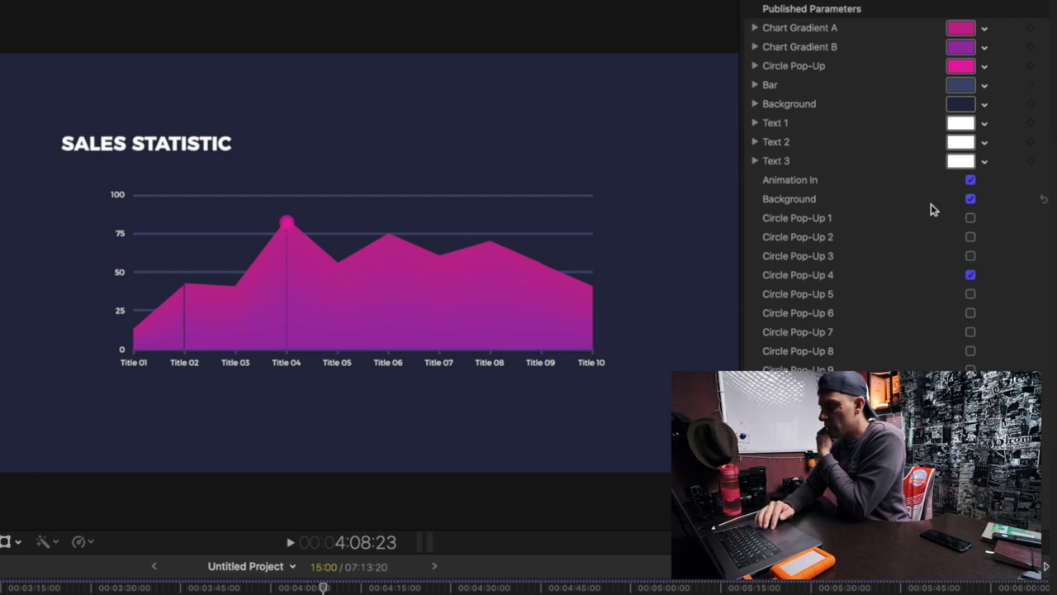
Make the Sales Statistic gridlines green, scale the chart to 107%, and lower the Title 04 and Title 05 (33,56) values.
{"action": "left_click", "coordinate": [971, 200]}
{"action": "left_click", "coordinate": [971, 200]}
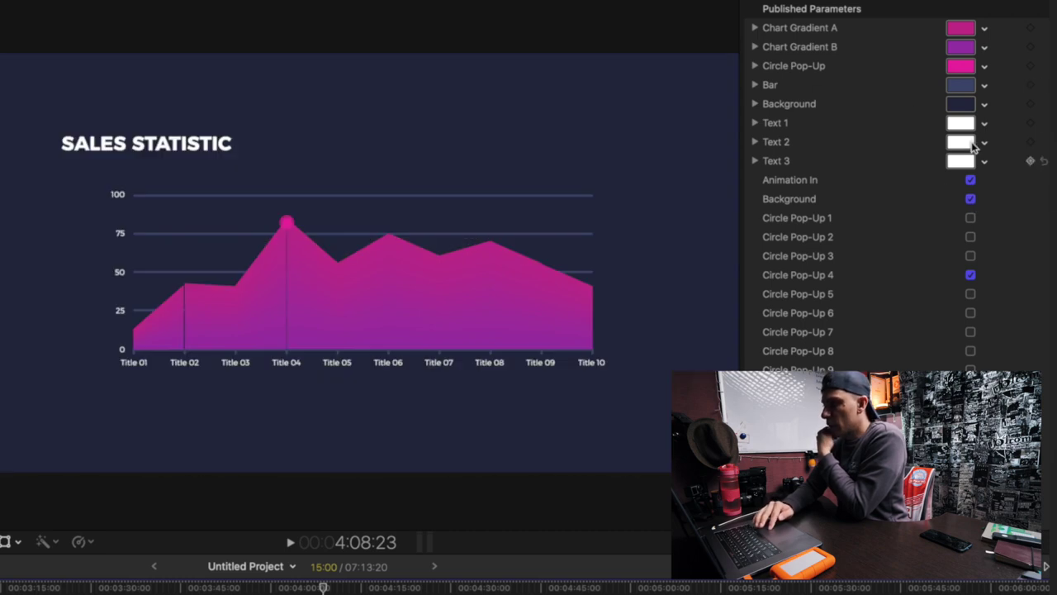
{"action": "left_click", "coordinate": [961, 85]}
{"action": "left_click", "coordinate": [871, 443]}
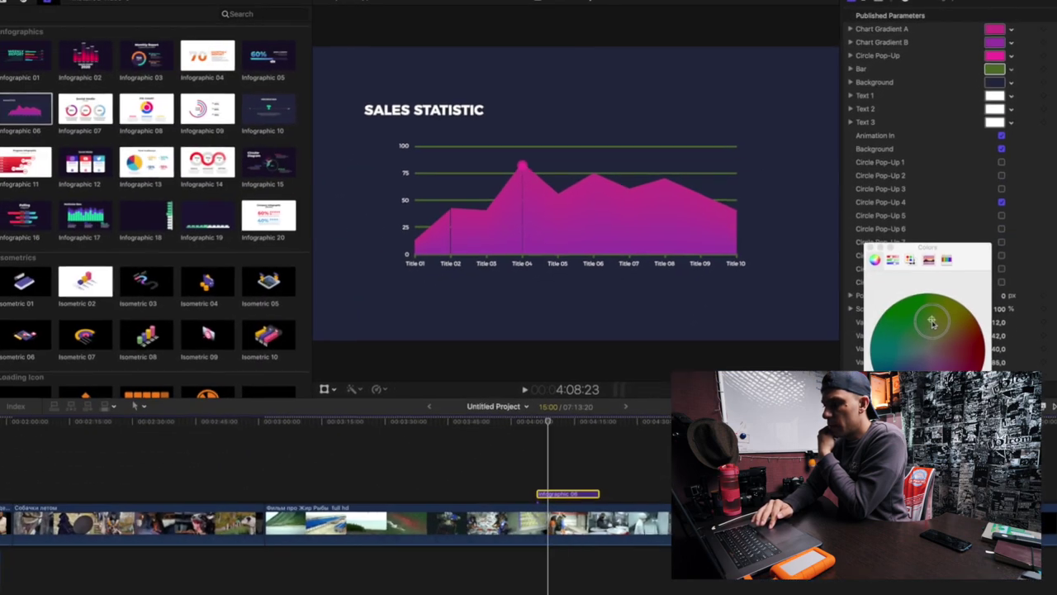
{"action": "left_click_drag", "start_coordinate": [933, 323], "coordinate": [921, 337]}
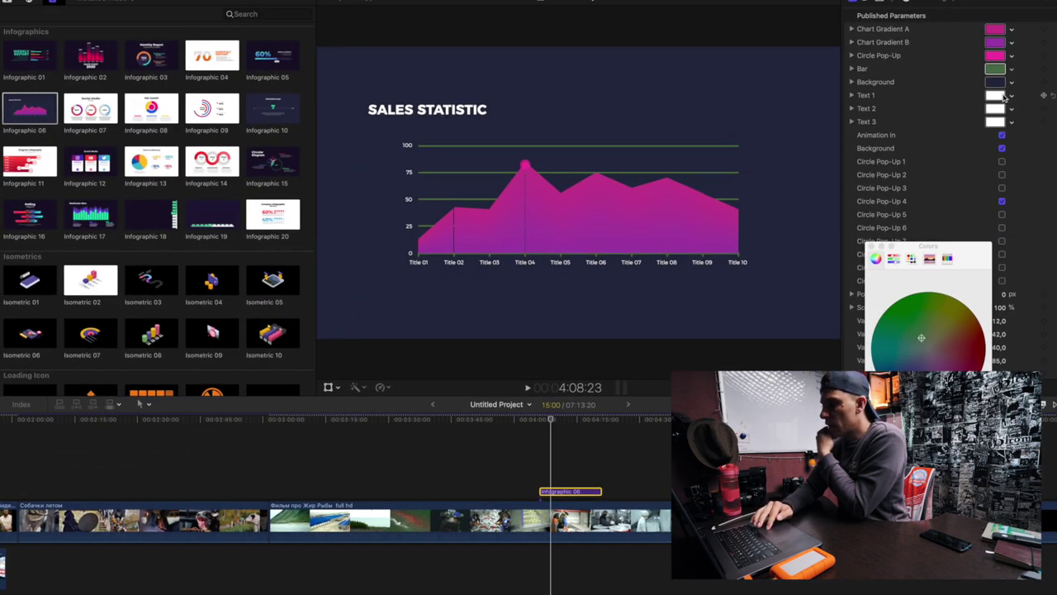
{"action": "scroll", "coordinate": [950, 206], "scroll_direction": "down", "scroll_amount": 5}
{"action": "left_click_drag", "start_coordinate": [909, 248], "coordinate": [906, 254]}
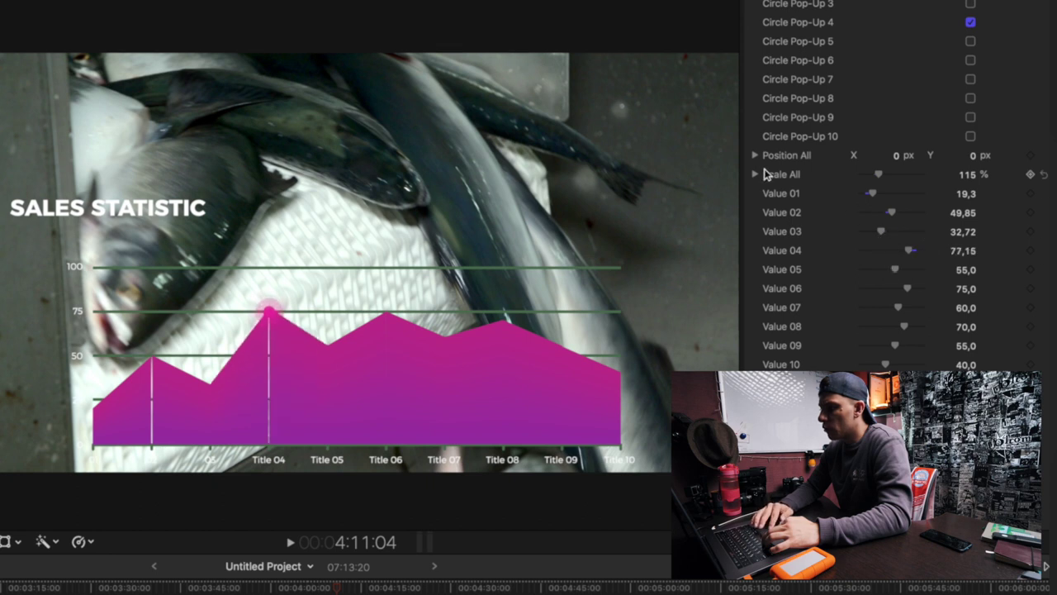
{"action": "left_click_drag", "start_coordinate": [882, 176], "coordinate": [877, 175]}
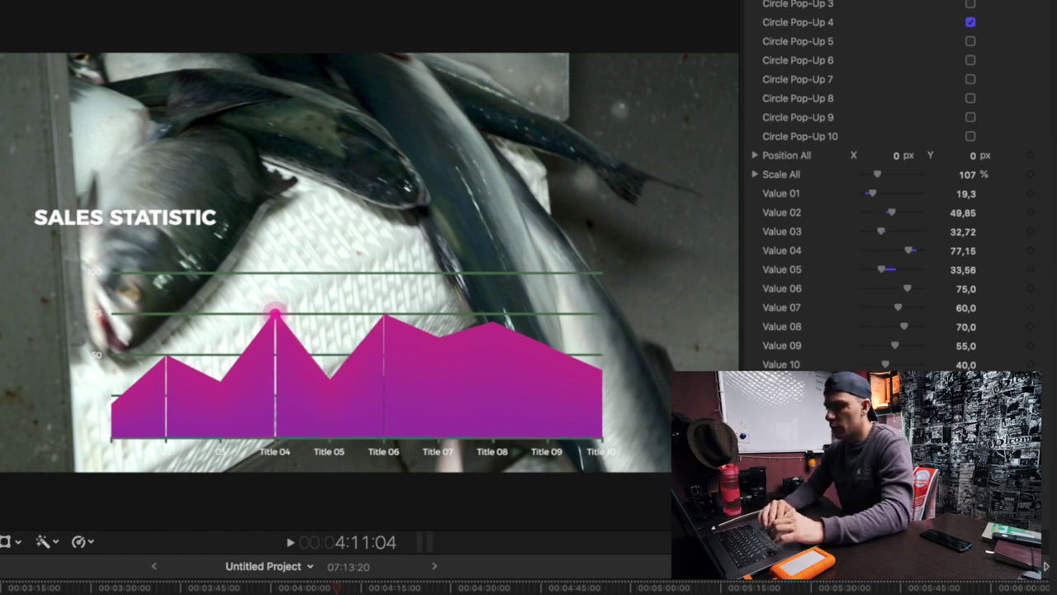
{"action": "left_click_drag", "start_coordinate": [895, 270], "coordinate": [881, 269]}
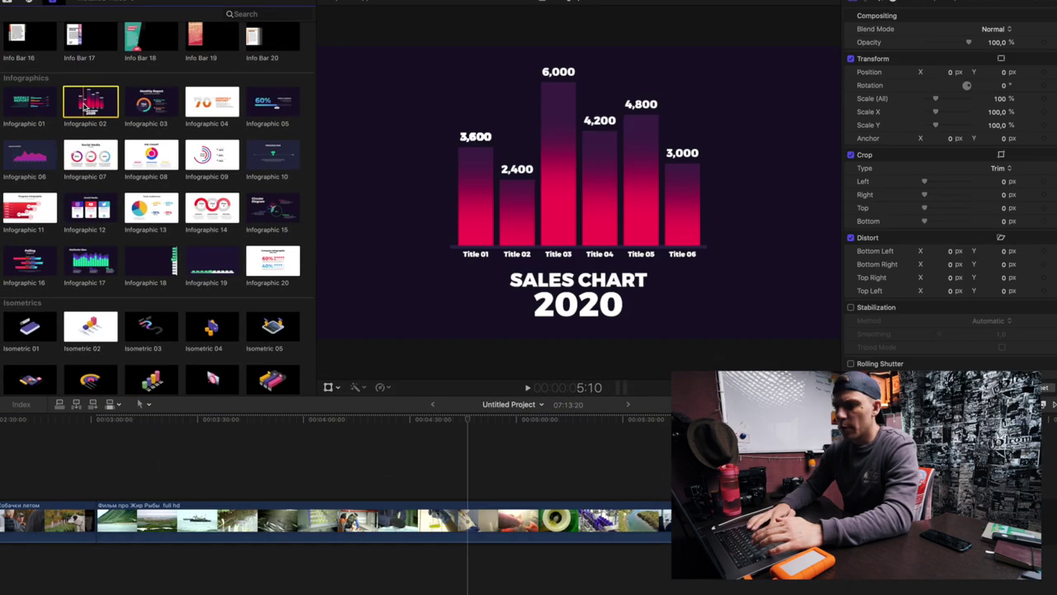
Add the Infographic 02 Sales Chart 2021 with bar labels as numbers and play it.
{"action": "mouse_move", "coordinate": [85, 106]}
{"action": "left_mouse_down"}
{"action": "mouse_move", "coordinate": [444, 471]}
{"action": "mouse_move", "coordinate": [453, 465]}
{"action": "left_mouse_up"}
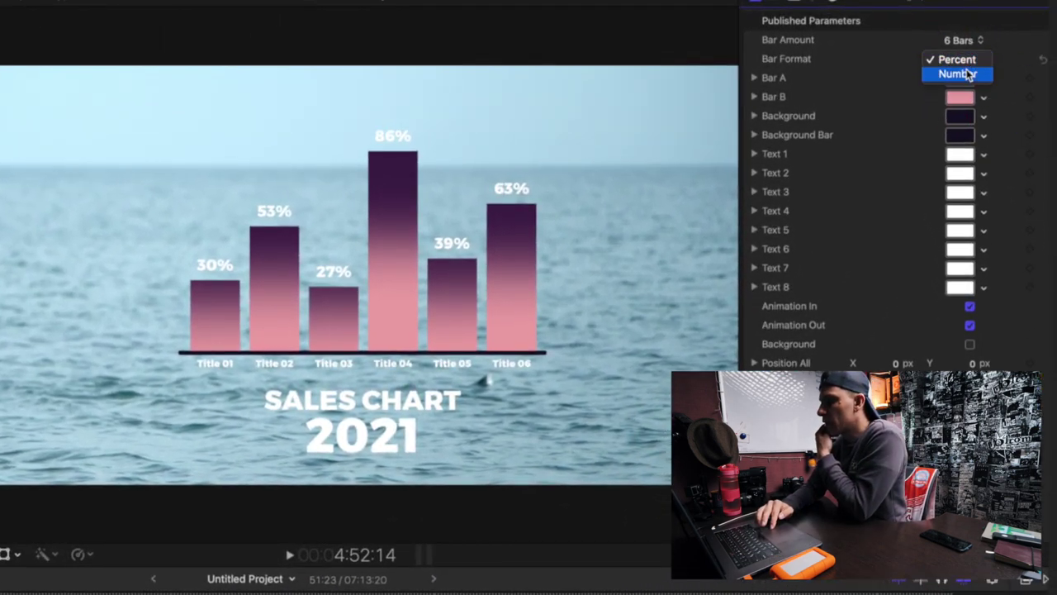
{"action": "left_click", "coordinate": [958, 75]}
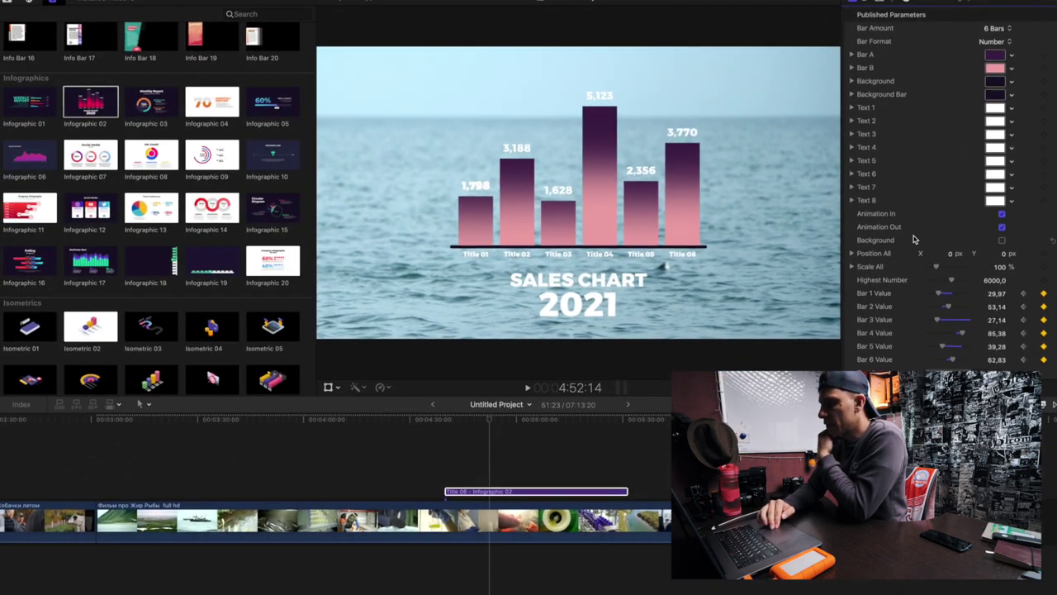
{"action": "left_click", "coordinate": [443, 452]}
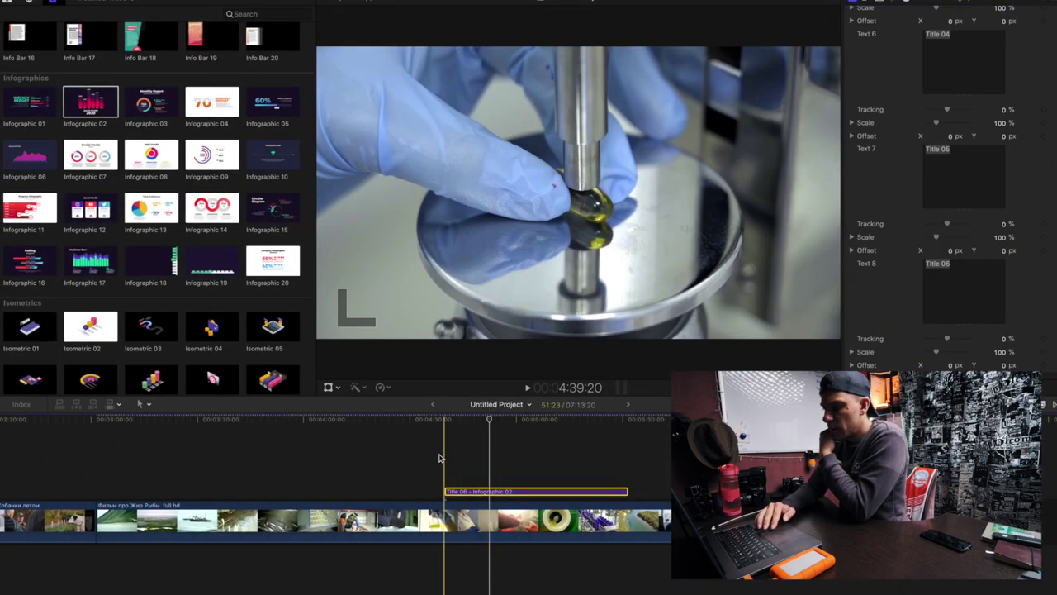
{"action": "key", "text": "space"}
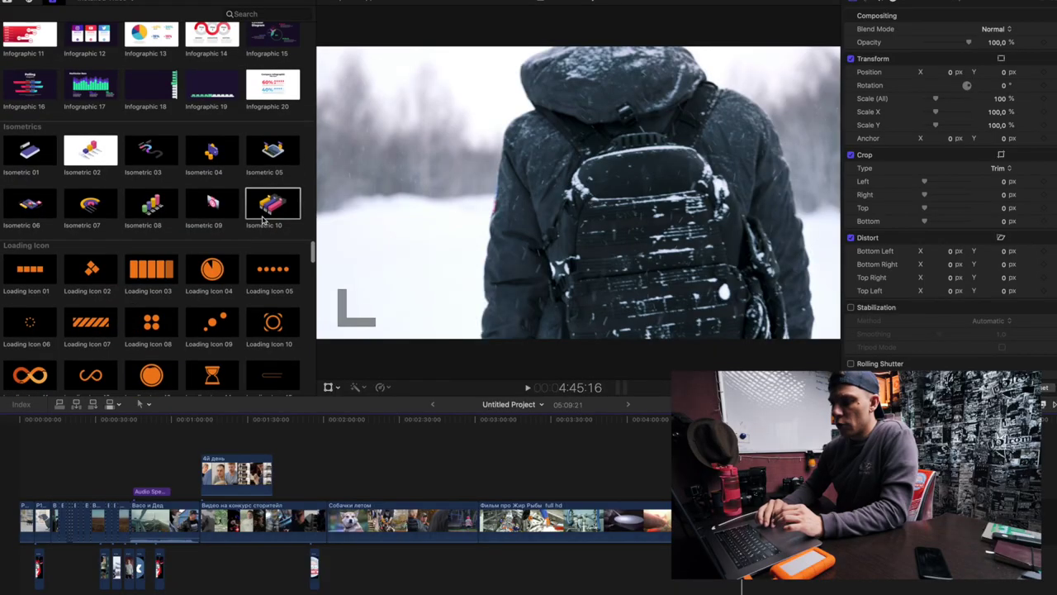
Connect the Isometric 10 chart with Q and keyframe Bar 1's value so it grows.
{"action": "left_click", "coordinate": [270, 206]}
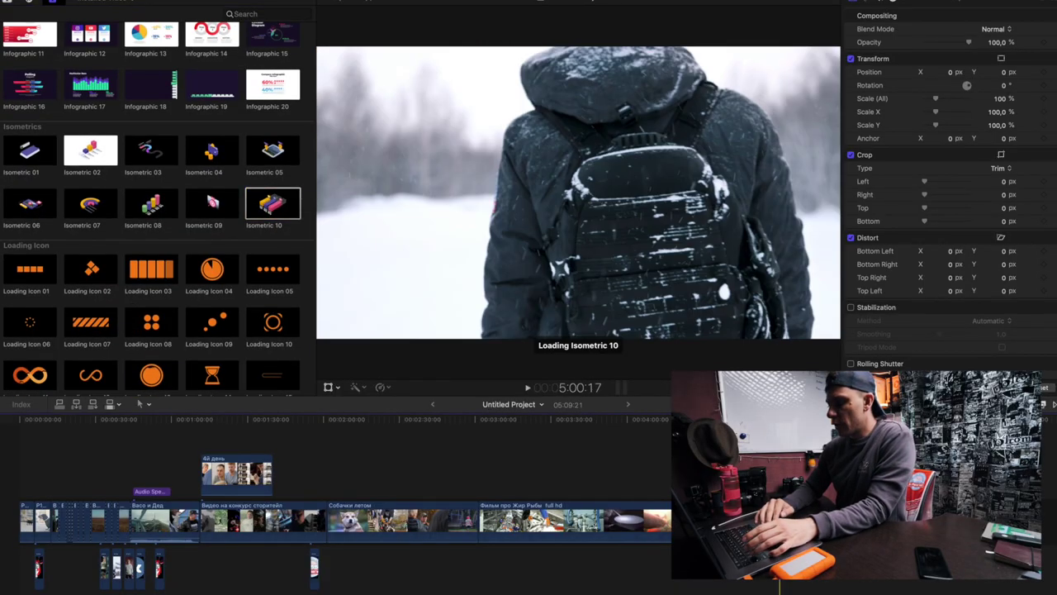
{"action": "key", "text": "q"}
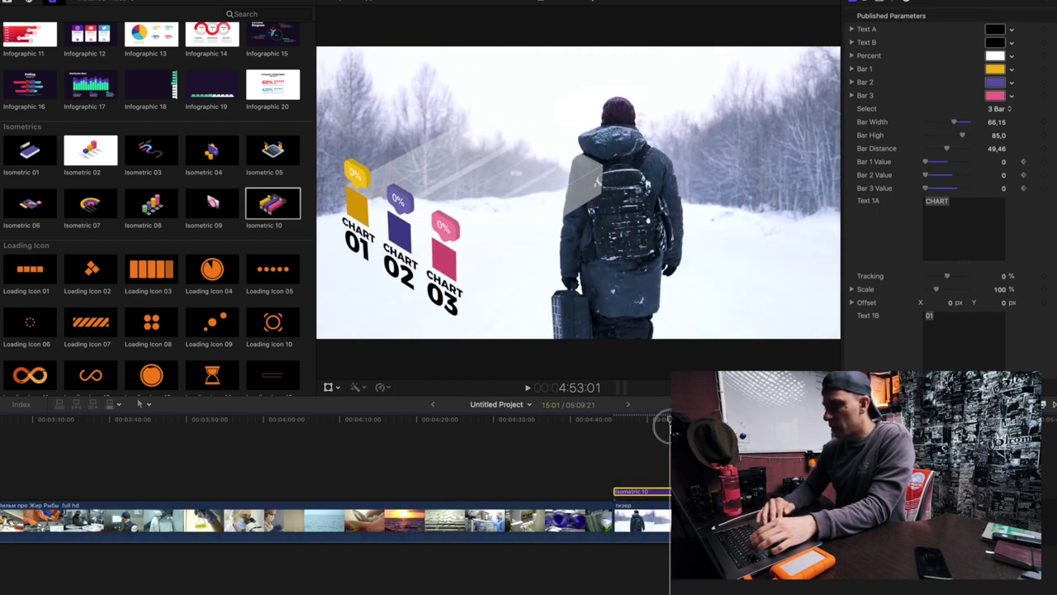
{"action": "left_click_drag", "start_coordinate": [944, 162], "coordinate": [968, 162]}
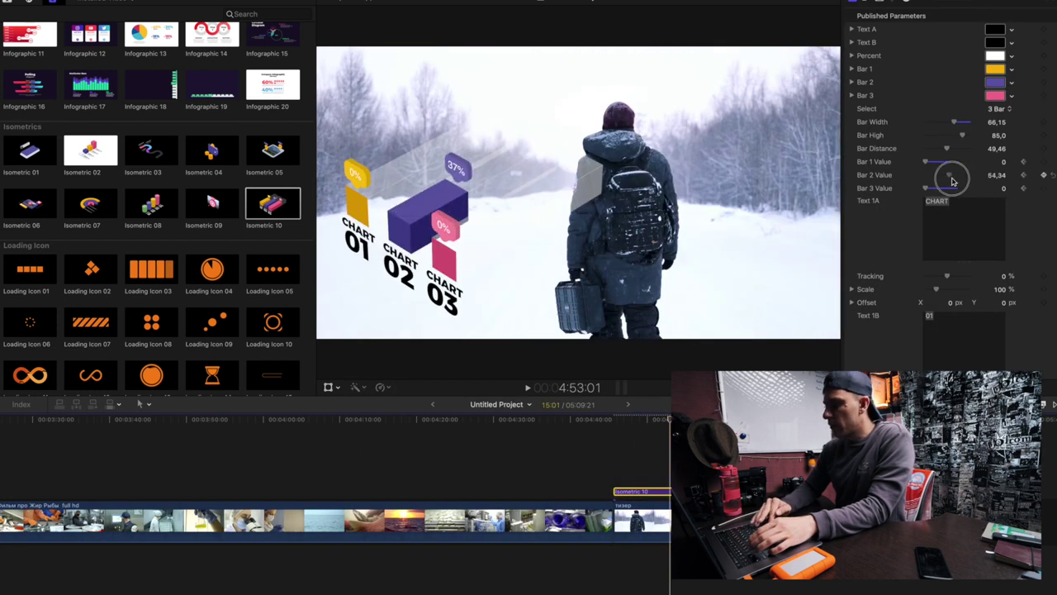
Review the chart animation forward and in reverse with Space, J, K and L.
{"action": "left_click", "coordinate": [622, 463]}
{"action": "key", "text": "space"}
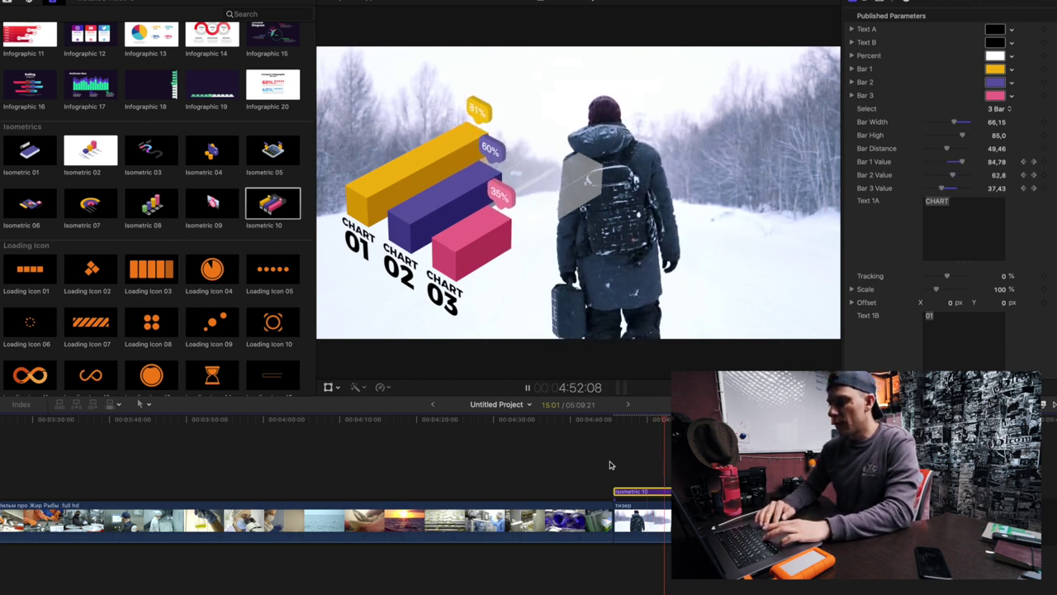
{"action": "key", "text": "j"}
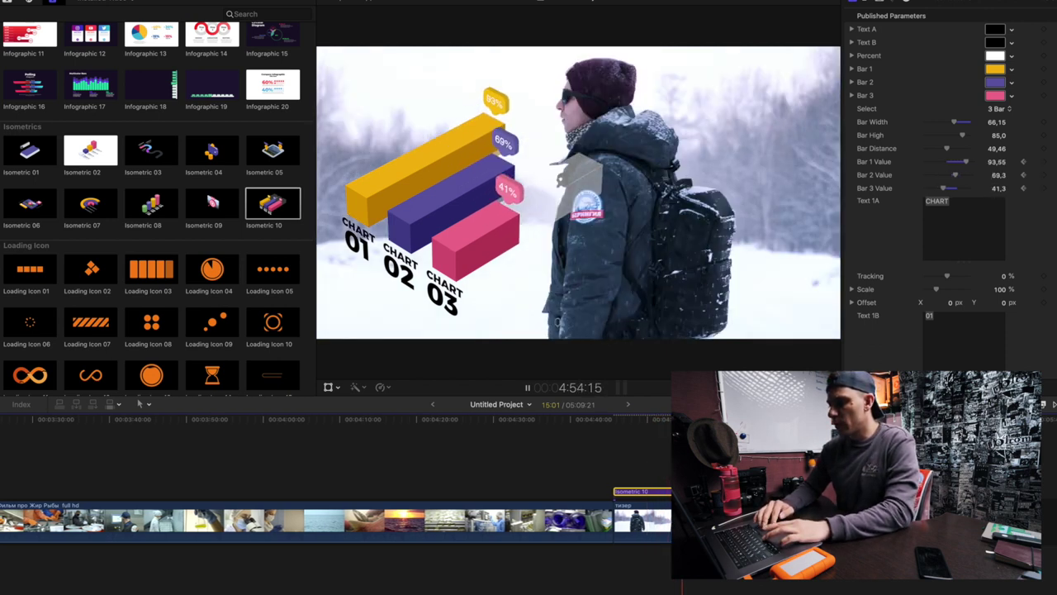
{"action": "key", "text": "k"}
{"action": "key", "text": "j"}
{"action": "key", "text": "k"}
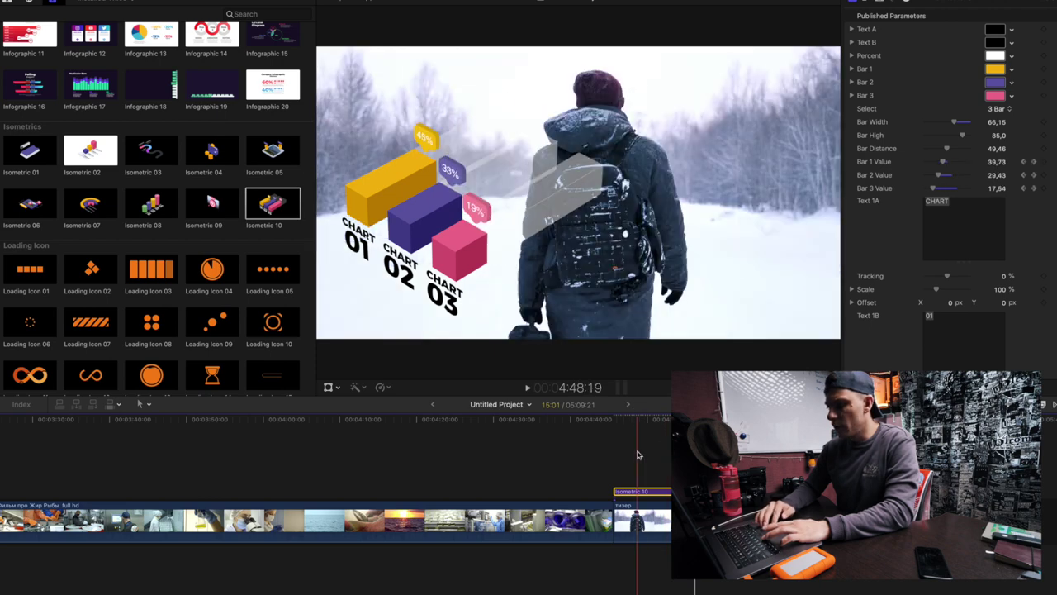
{"action": "key", "text": "l"}
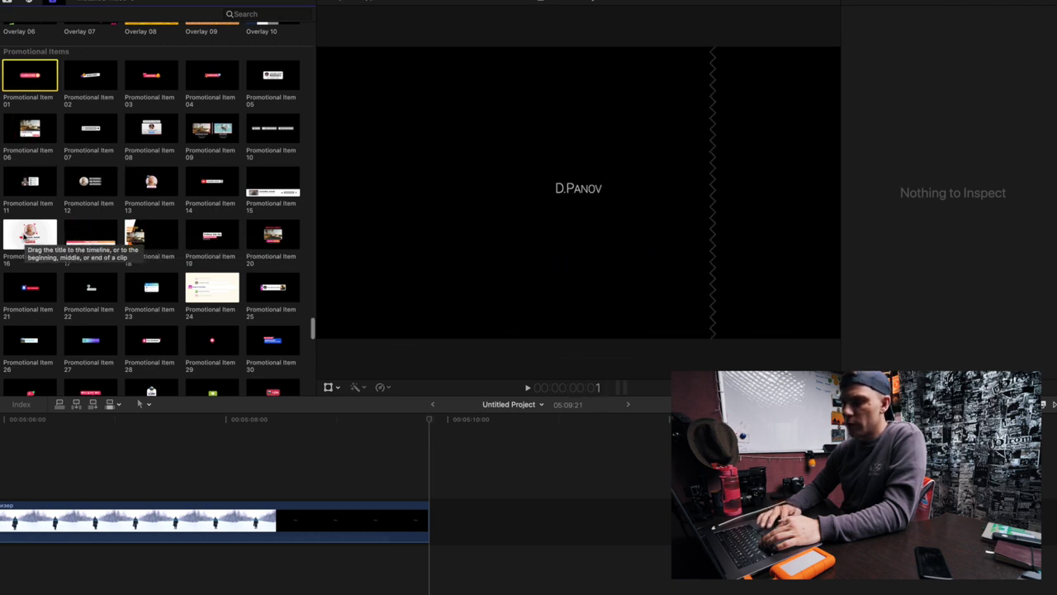
Add Promotional Item 16 at the end of the timeline, show its Inspector, zoom out to fit, and play.
{"action": "left_click_drag", "start_coordinate": [30, 235], "coordinate": [347, 497]}
{"action": "key", "text": "super+minus"}
{"action": "key", "text": "super+minus"}
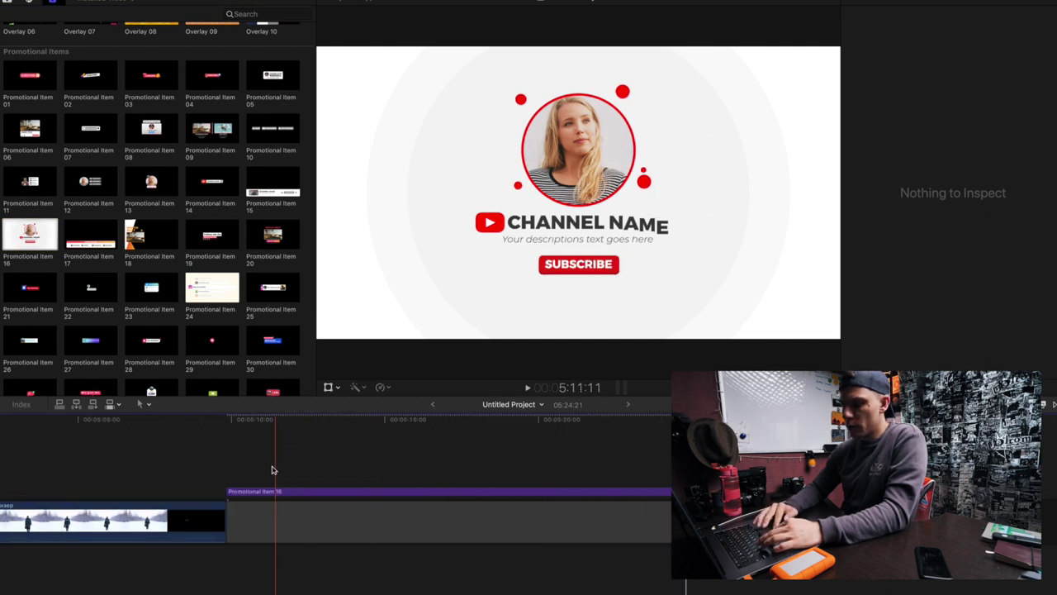
{"action": "key", "text": "super+4"}
{"action": "key", "text": "super+minus"}
{"action": "key", "text": "super+minus"}
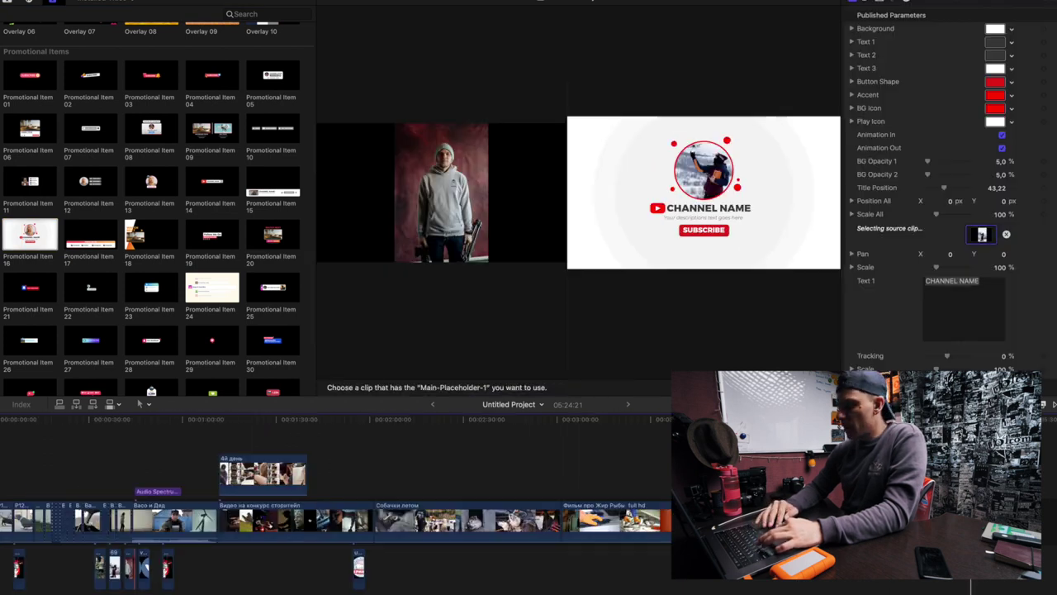
{"action": "key", "text": "super+minus"}
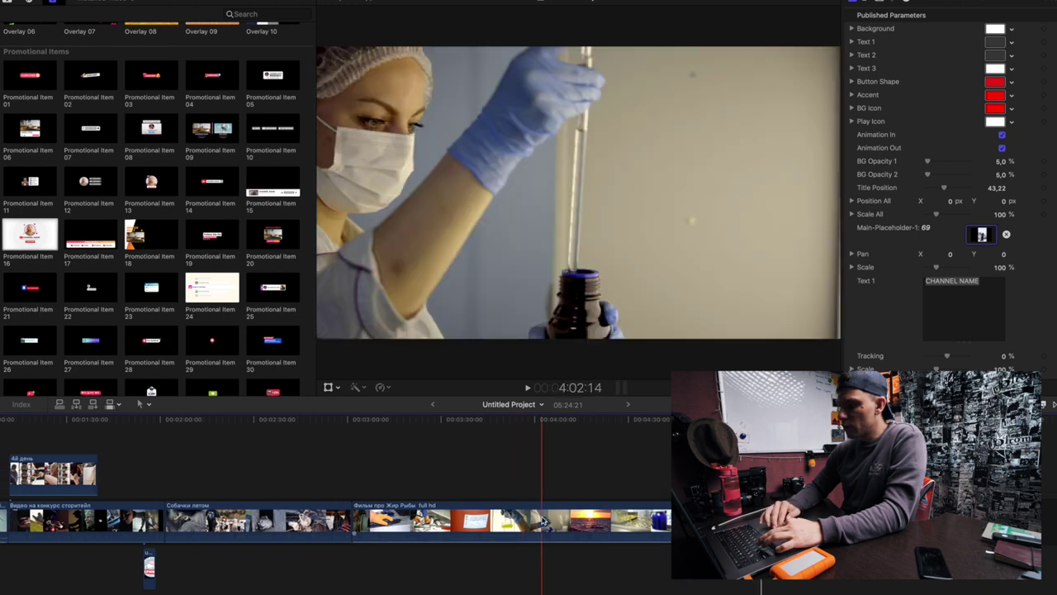
{"action": "key", "text": "space"}
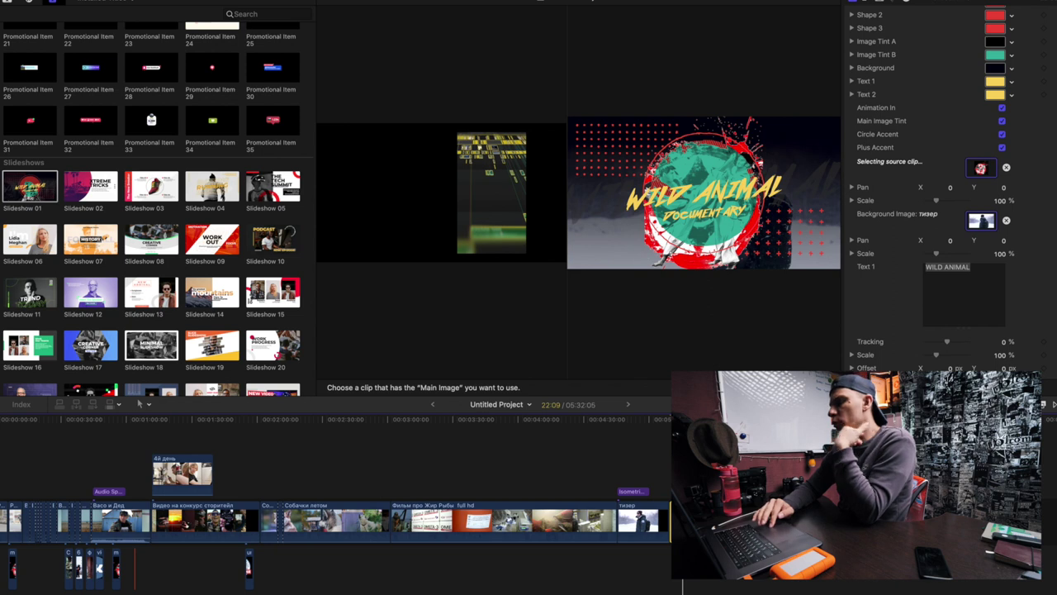
Set the chosen clip as the slideshow's main image, pan it to X 2.6, Y 7.6, and play it.
{"action": "left_click", "coordinate": [135, 566]}
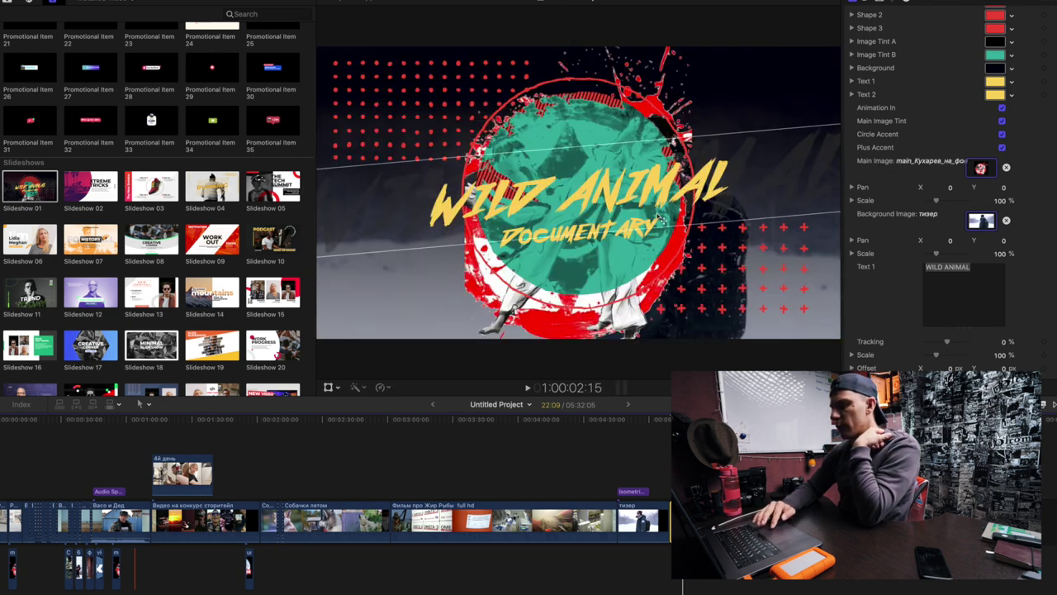
{"action": "left_click_drag", "start_coordinate": [950, 188], "coordinate": [965, 193]}
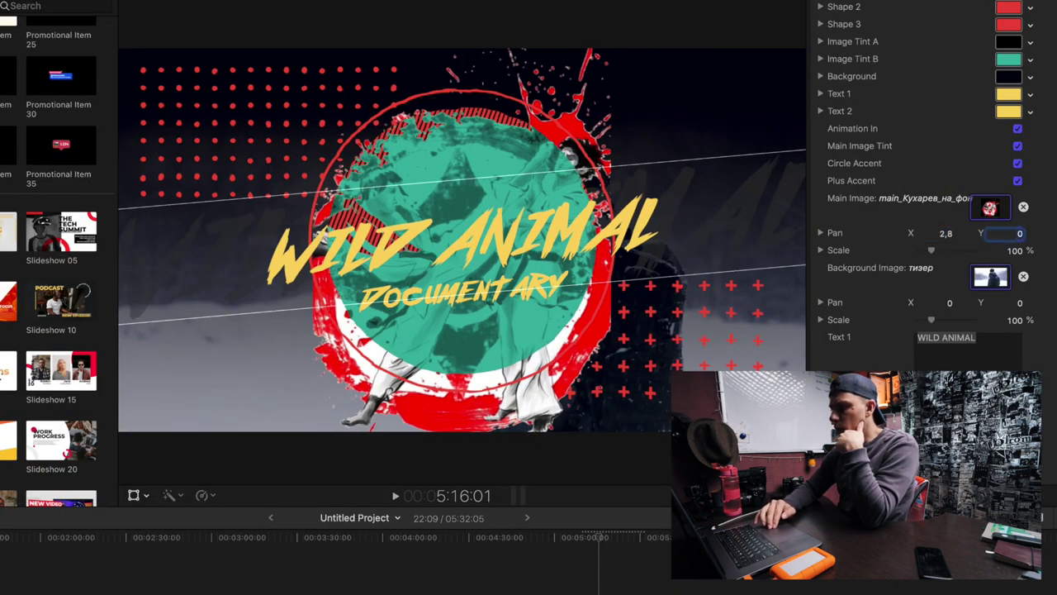
{"action": "left_click_drag", "start_coordinate": [1011, 233], "coordinate": [1021, 233]}
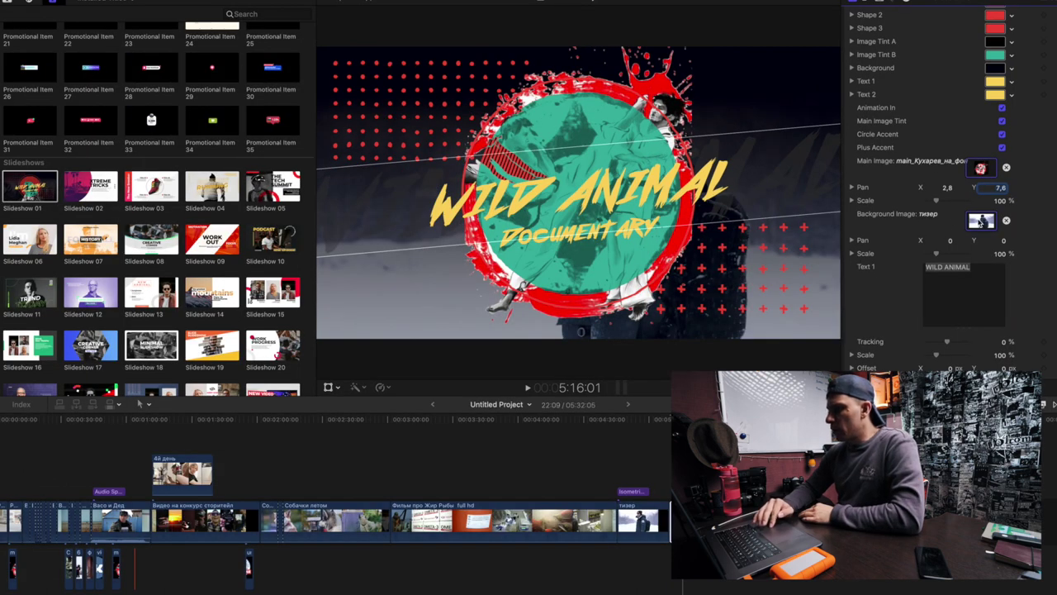
{"action": "key", "text": "shift+/"}
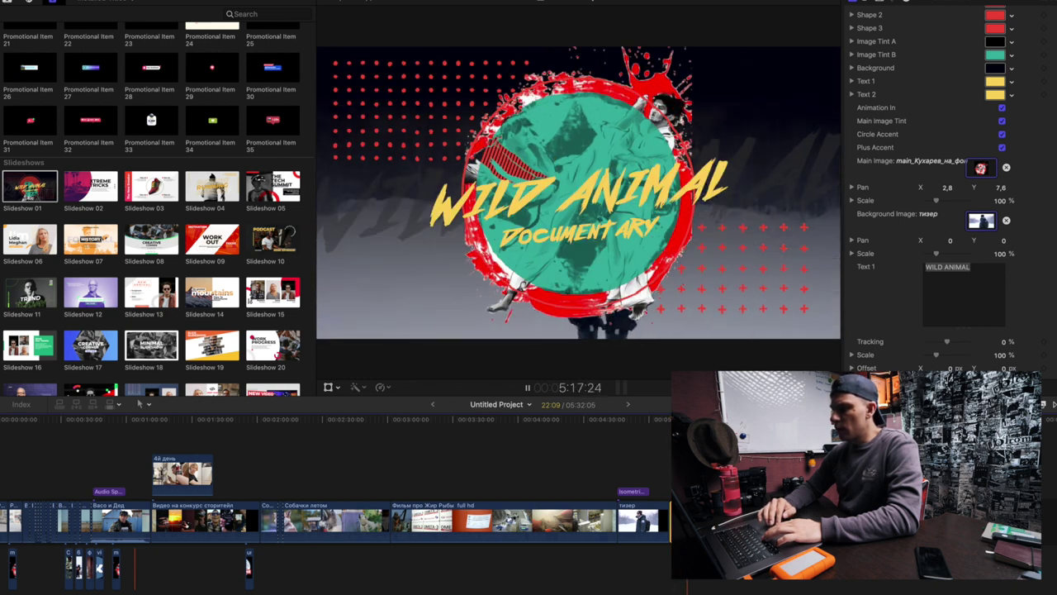
{"action": "key", "text": "space"}
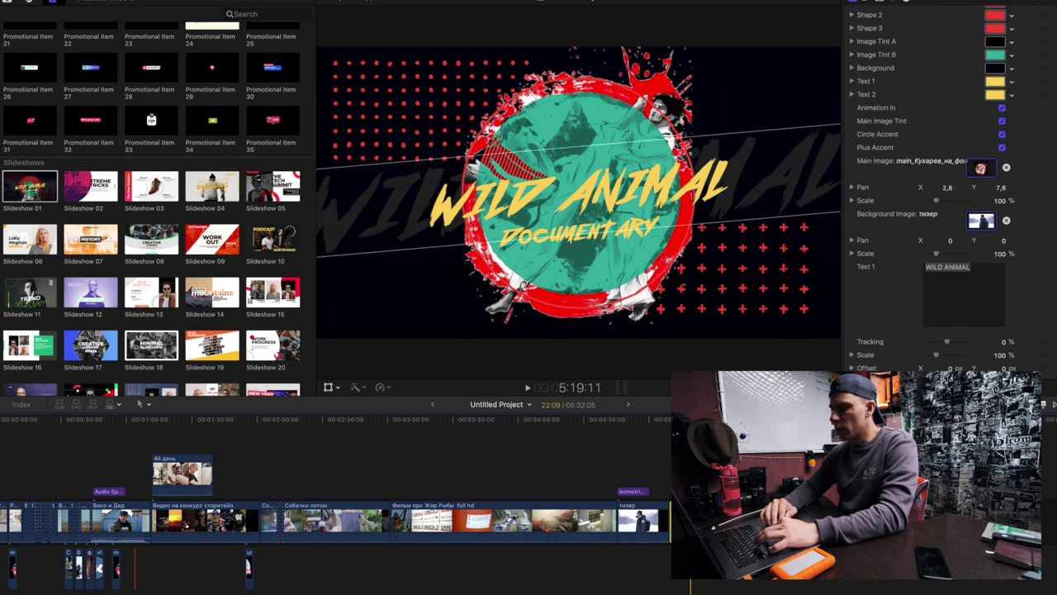
Delete the slideshow clip, undo the deletion, and open the infographic's Title 01 text for editing.
{"action": "key", "text": "Delete"}
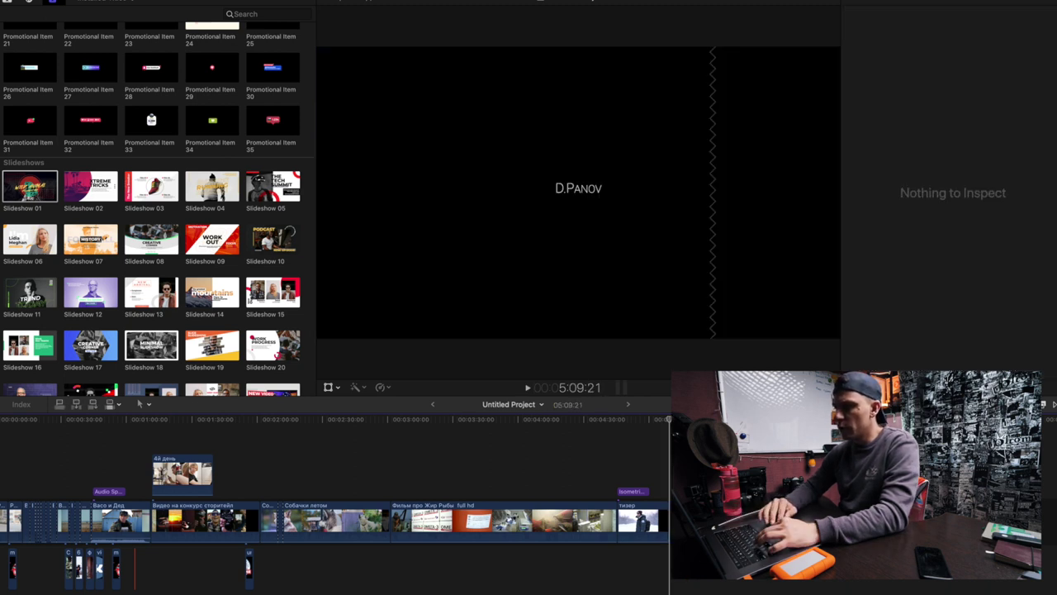
{"action": "key", "text": "ctrl+z"}
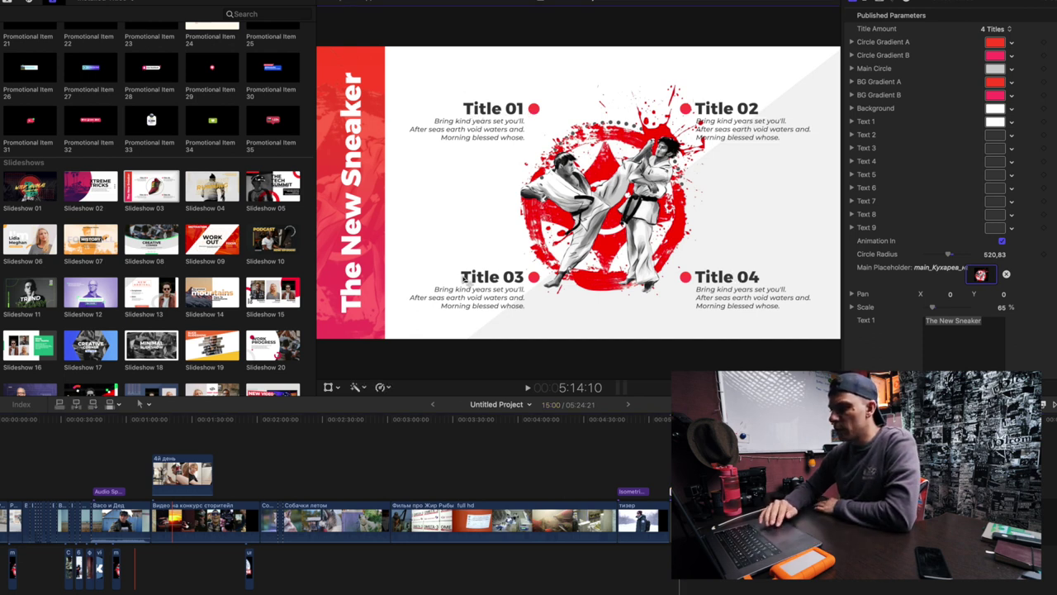
{"action": "double_click", "coordinate": [493, 108]}
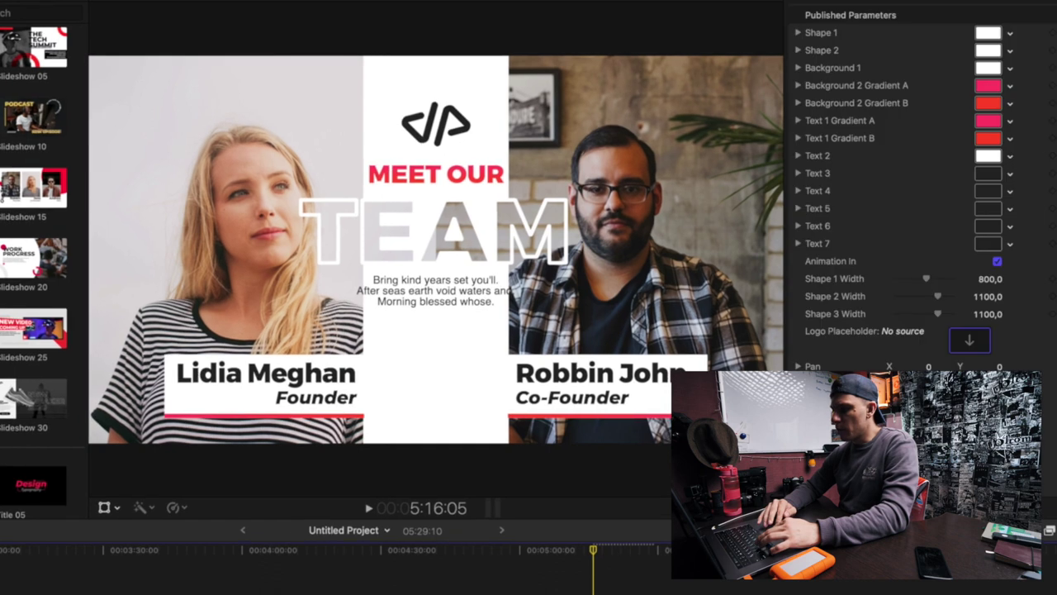
Use the Beringia logo clip for the logo and two timeline clips, starting with the man's footage, for the two photos.
{"action": "left_click", "coordinate": [972, 342]}
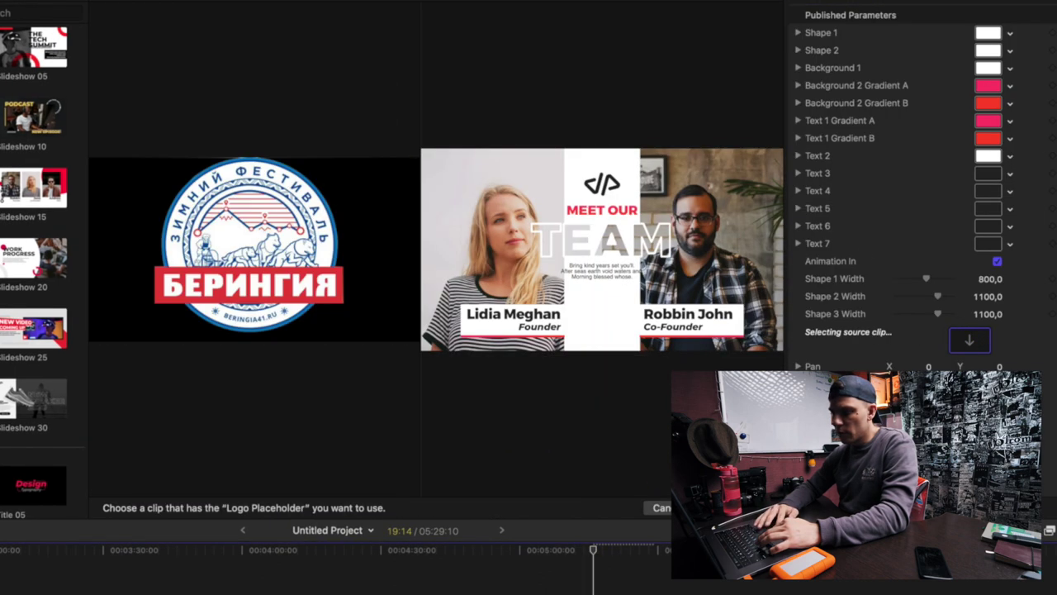
{"action": "left_click", "coordinate": [983, 315]}
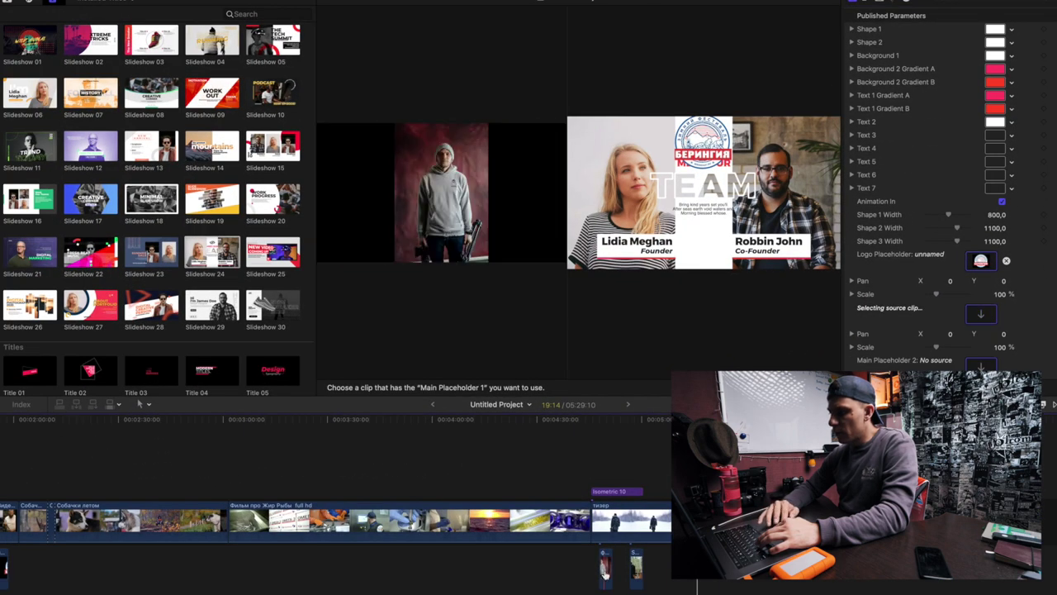
{"action": "left_click", "coordinate": [606, 566]}
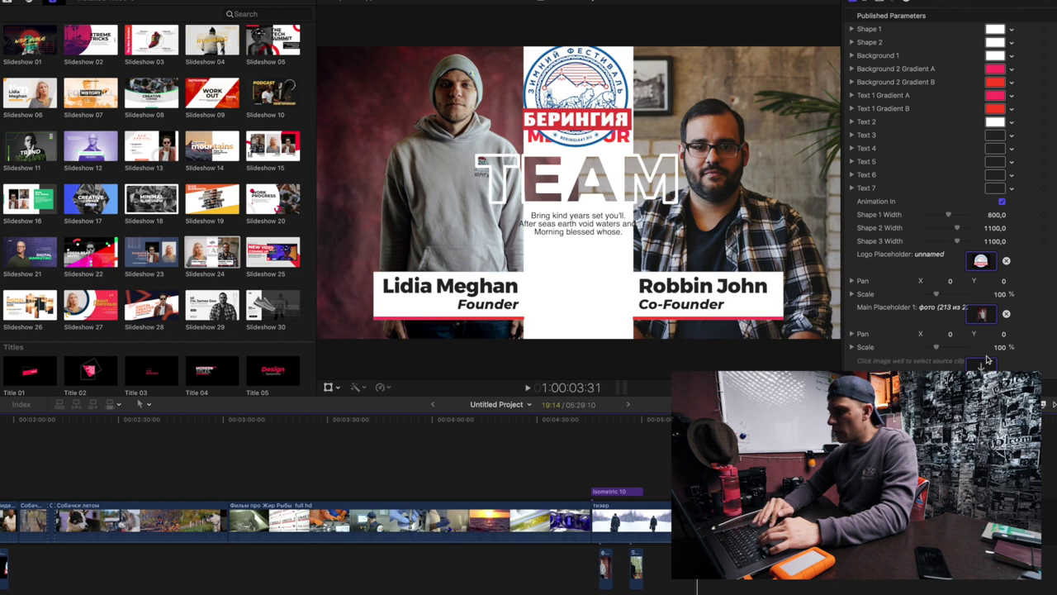
{"action": "left_click", "coordinate": [636, 567]}
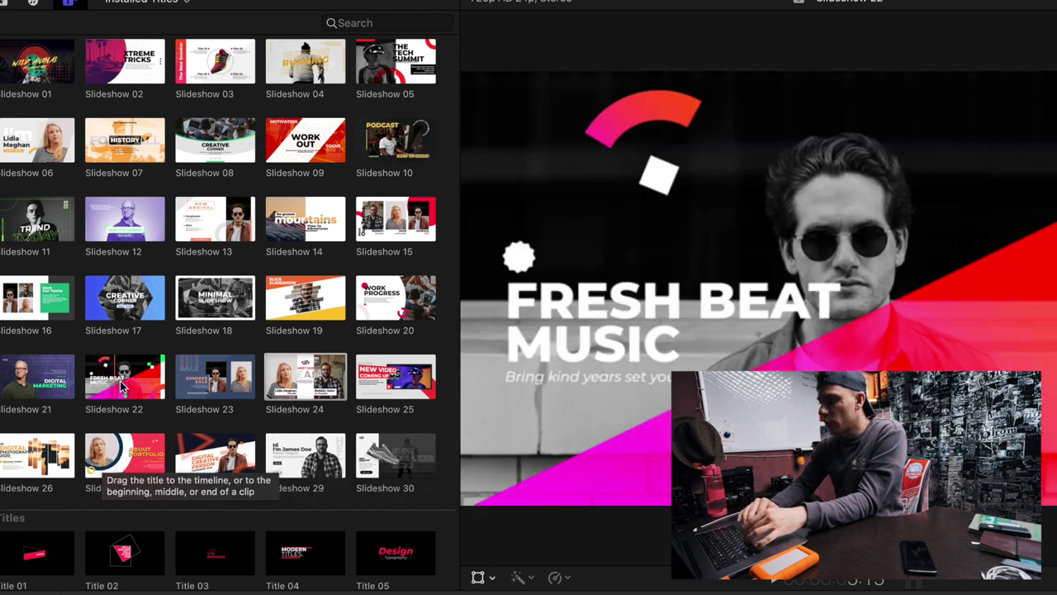
Select Slideshow 22 (Fresh Beat Music) and play its preview from the start.
{"action": "left_click", "coordinate": [120, 387]}
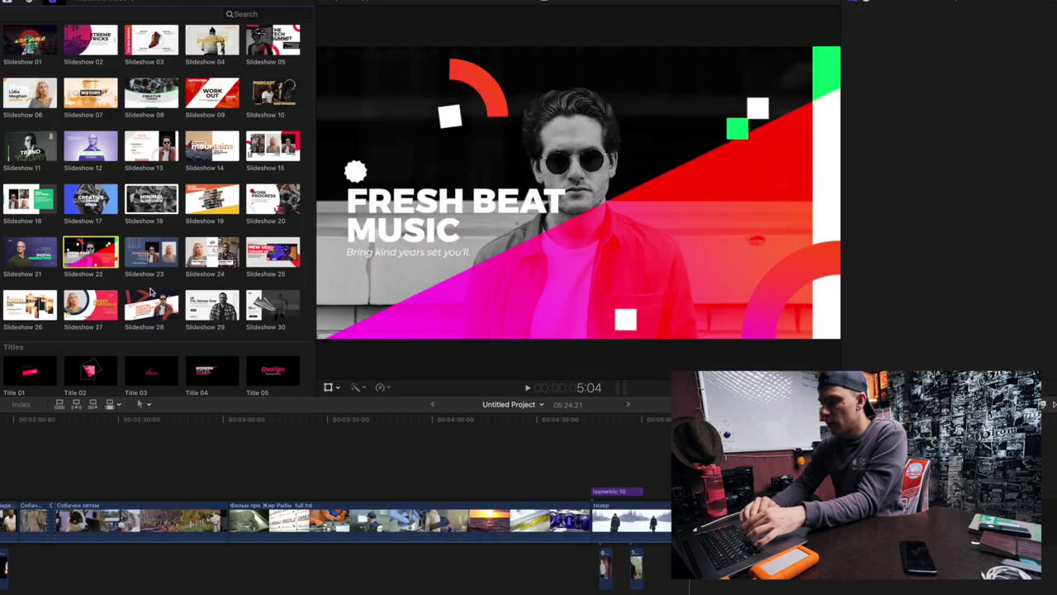
{"action": "key", "text": "space"}
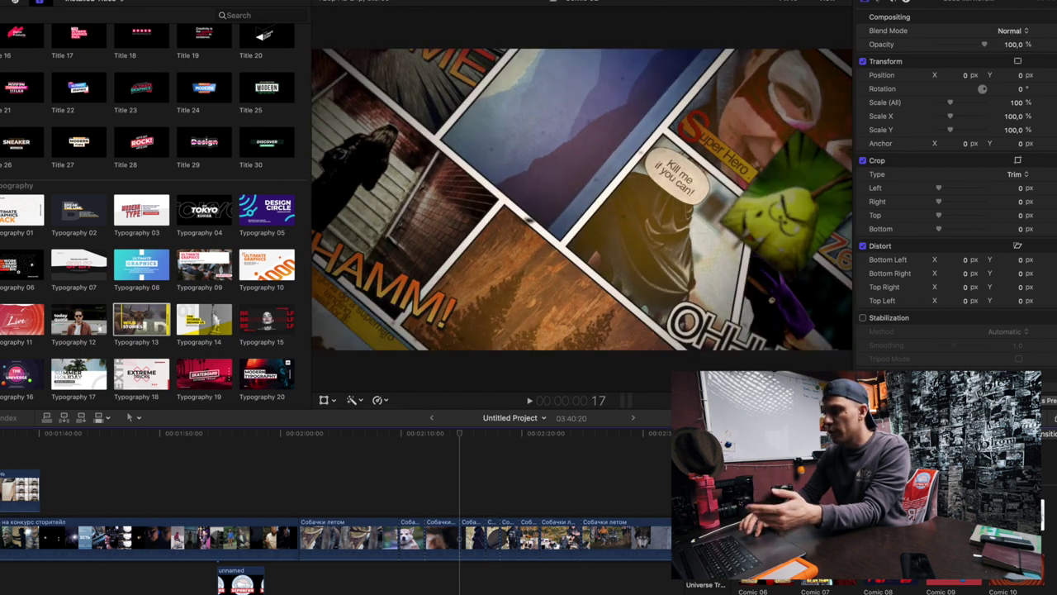
{"action": "left_click_drag", "start_coordinate": [494, 505], "coordinate": [422, 537]}
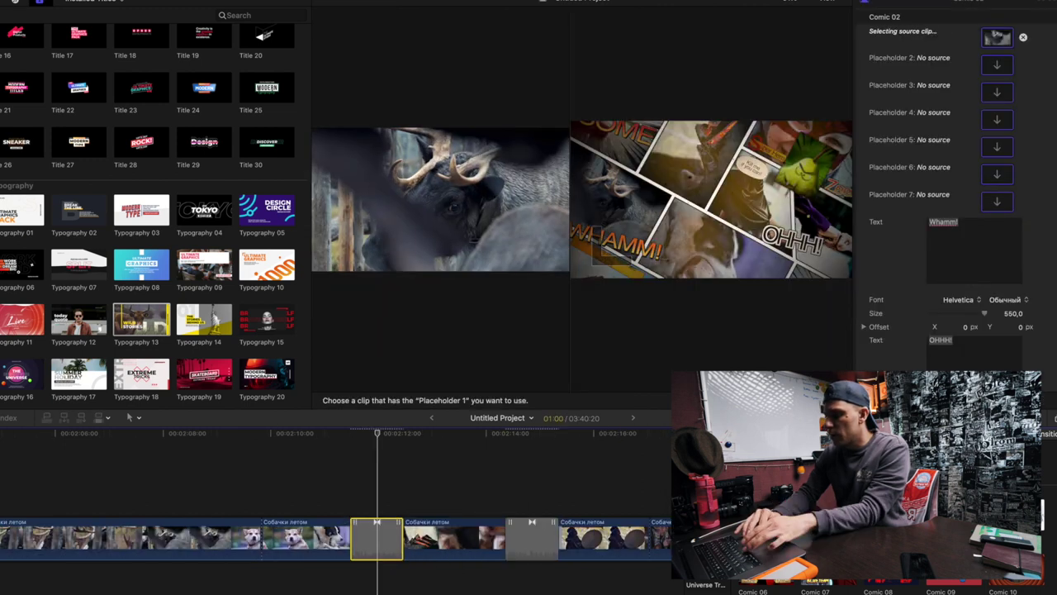
{"action": "left_click", "coordinate": [600, 537]}
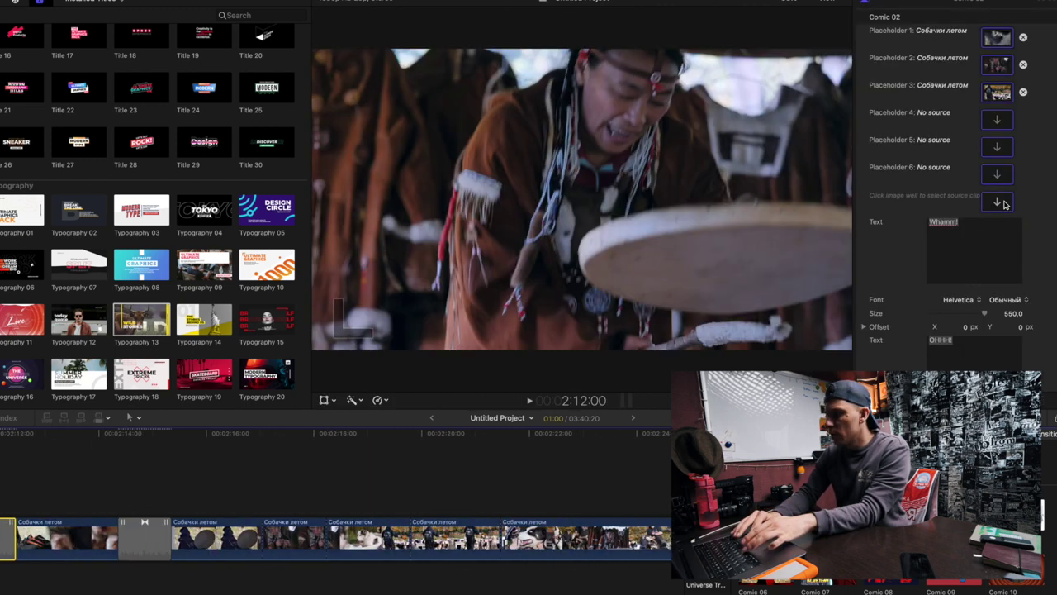
{"action": "left_click", "coordinate": [462, 537]}
{"action": "left_click", "coordinate": [387, 537]}
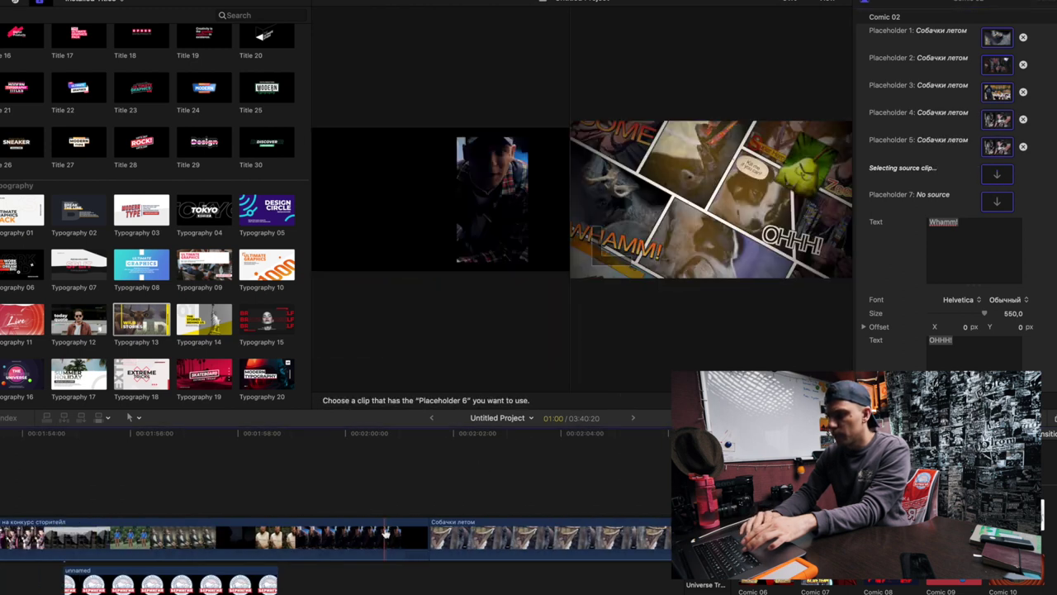
{"action": "left_click", "coordinate": [165, 582]}
{"action": "key", "text": "space"}
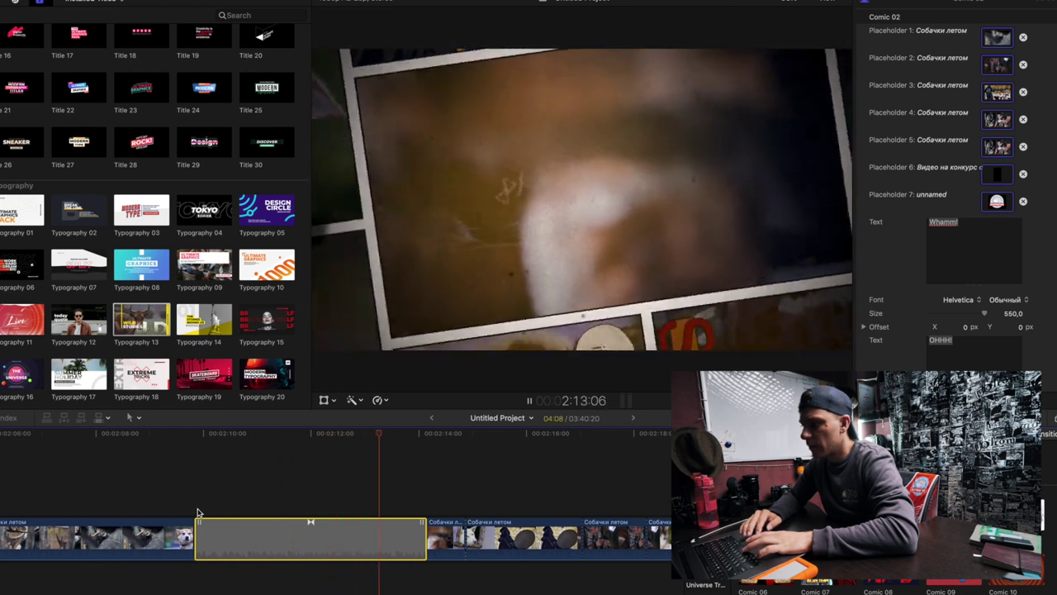
{"action": "left_click", "coordinate": [300, 496]}
{"action": "key", "text": "space"}
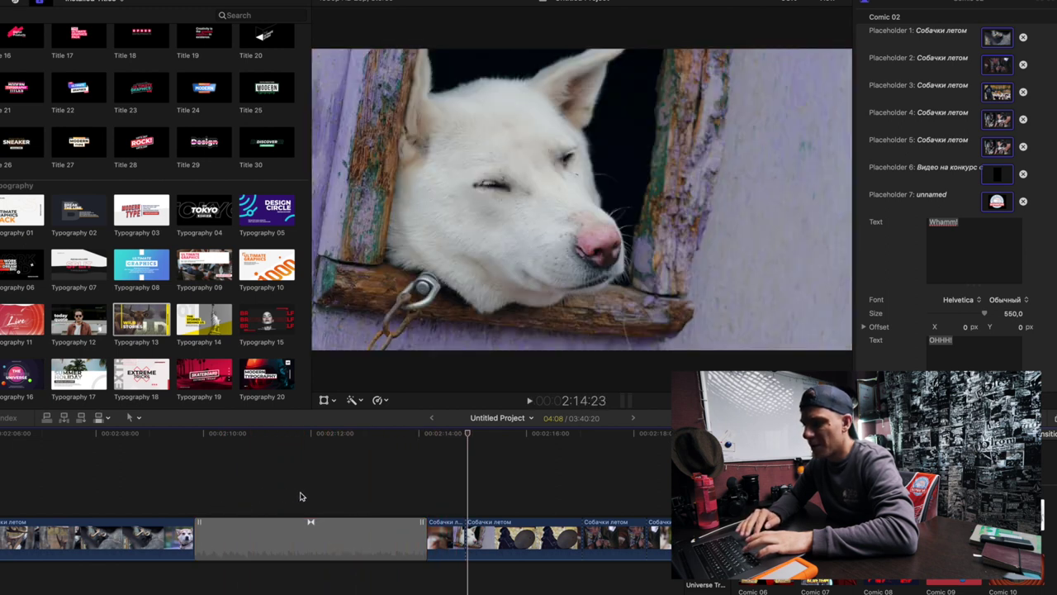
{"action": "left_click", "coordinate": [298, 525]}
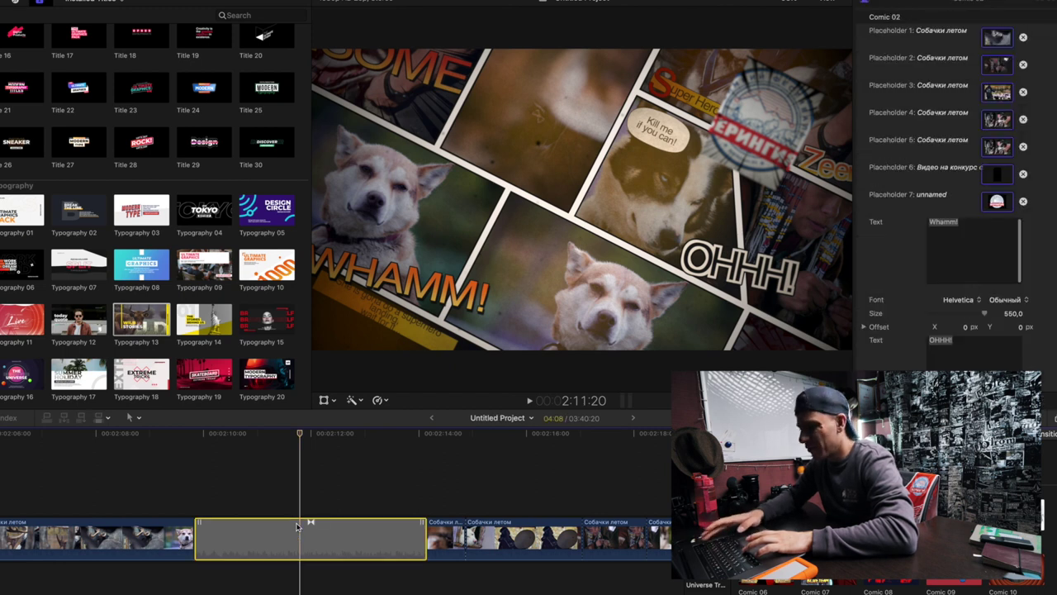
{"action": "key", "text": "Delete"}
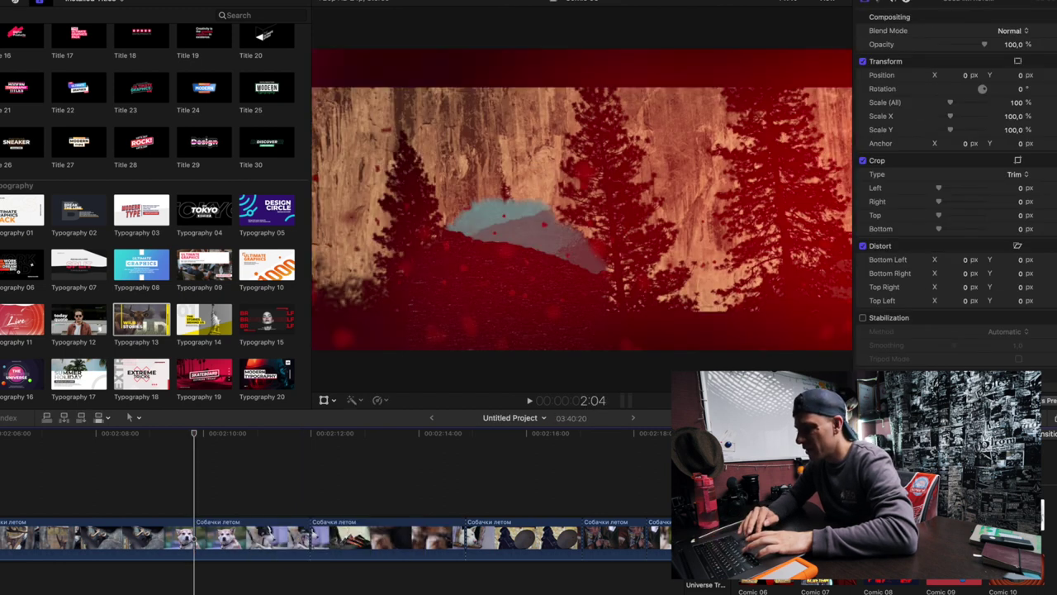
Drop the Comic 03 transition onto the edit point between the two dog clips.
{"action": "left_click_drag", "start_coordinate": [875, 513], "coordinate": [300, 533]}
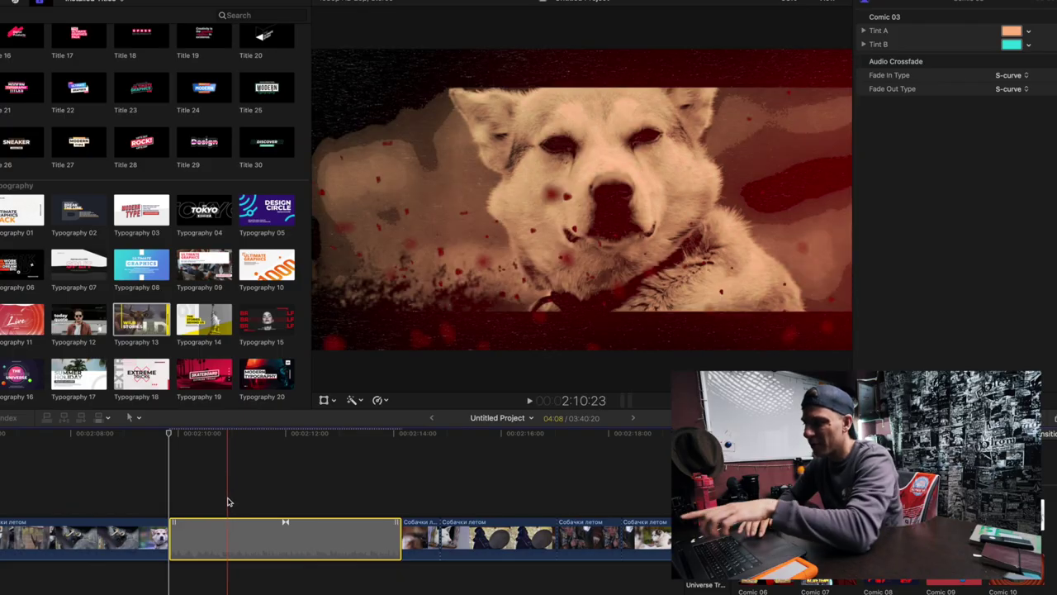
Swap the Comic 03 transition for Comic 07 and play it back.
{"action": "key", "text": "Delete"}
{"action": "left_click", "coordinate": [816, 578]}
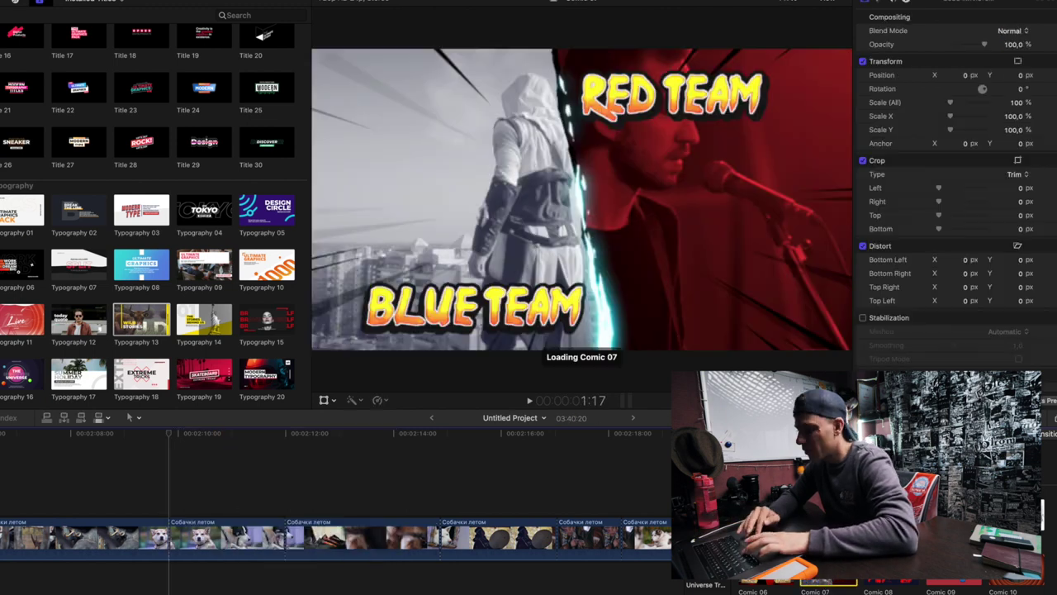
{"action": "double_click", "coordinate": [815, 578]}
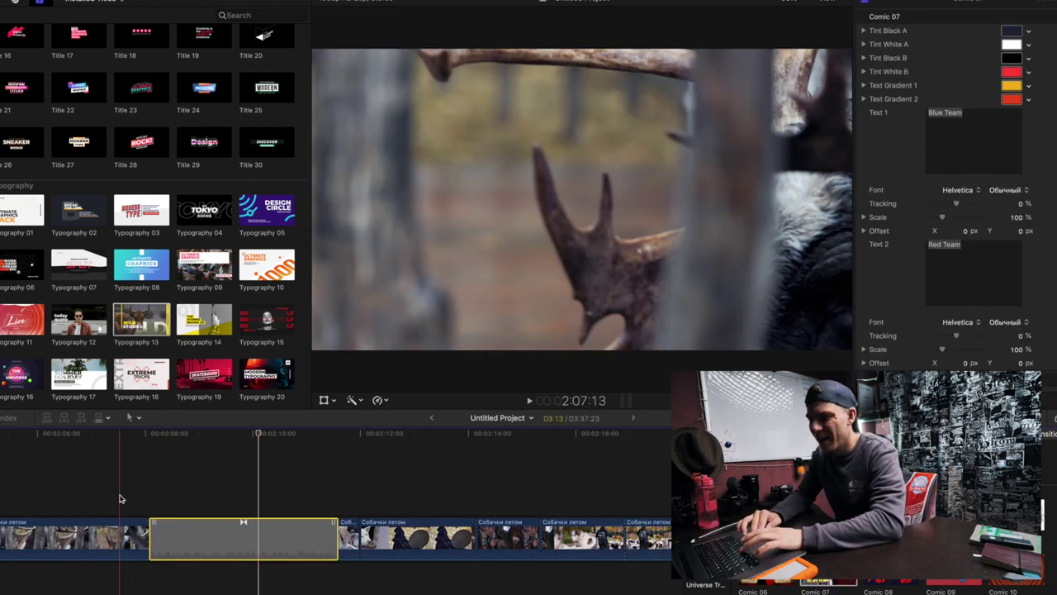
{"action": "key", "text": "space"}
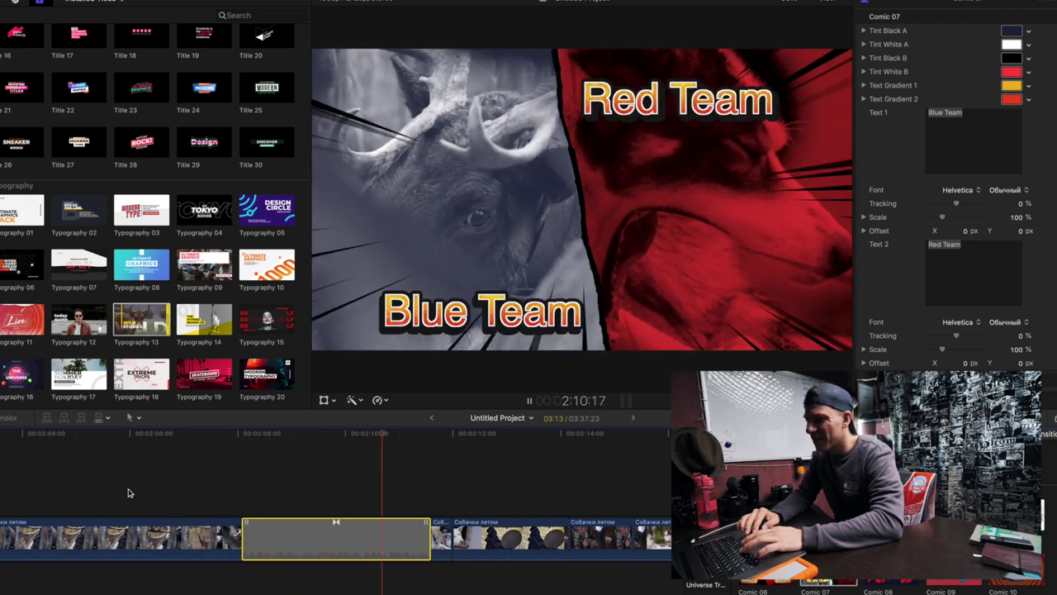
{"action": "key", "text": "space"}
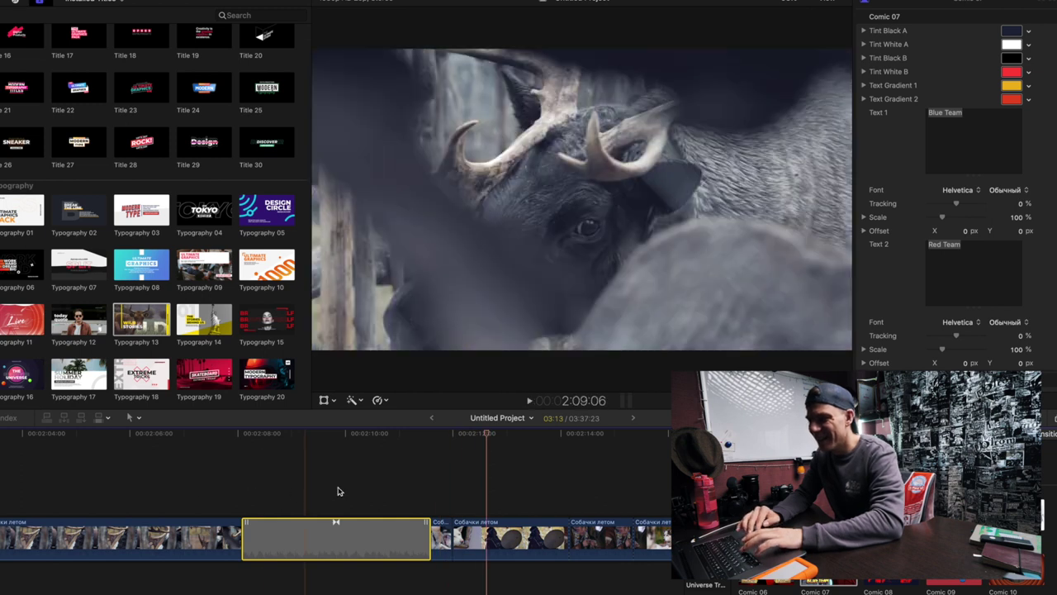
Caption the Comic 07 transition 'Северный олень' and 'Собака' in Roboto, then replay it.
{"action": "left_click", "coordinate": [369, 494]}
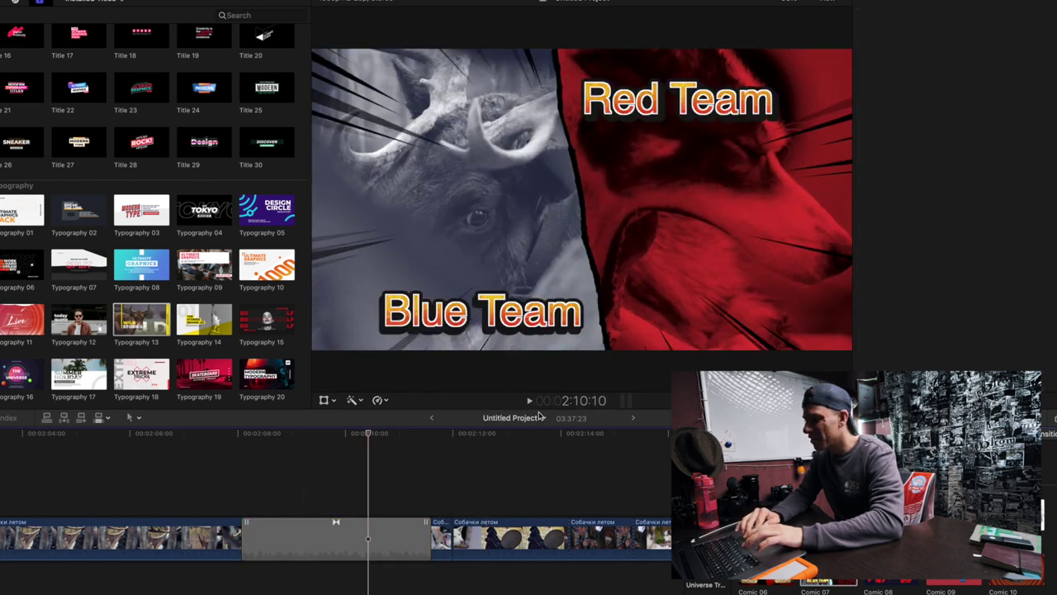
{"action": "left_click", "coordinate": [335, 541]}
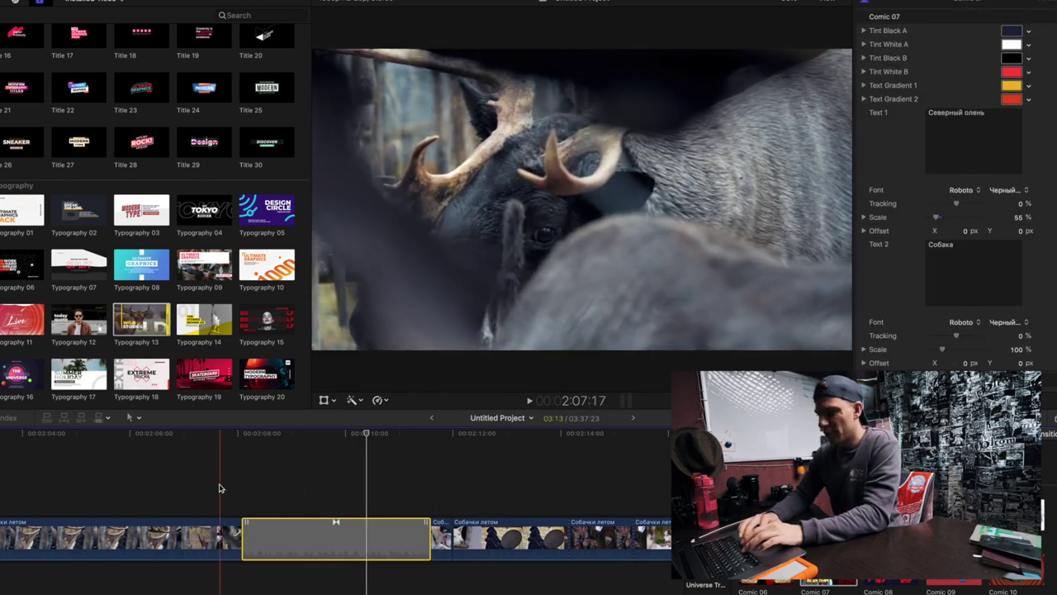
{"action": "key", "text": "space"}
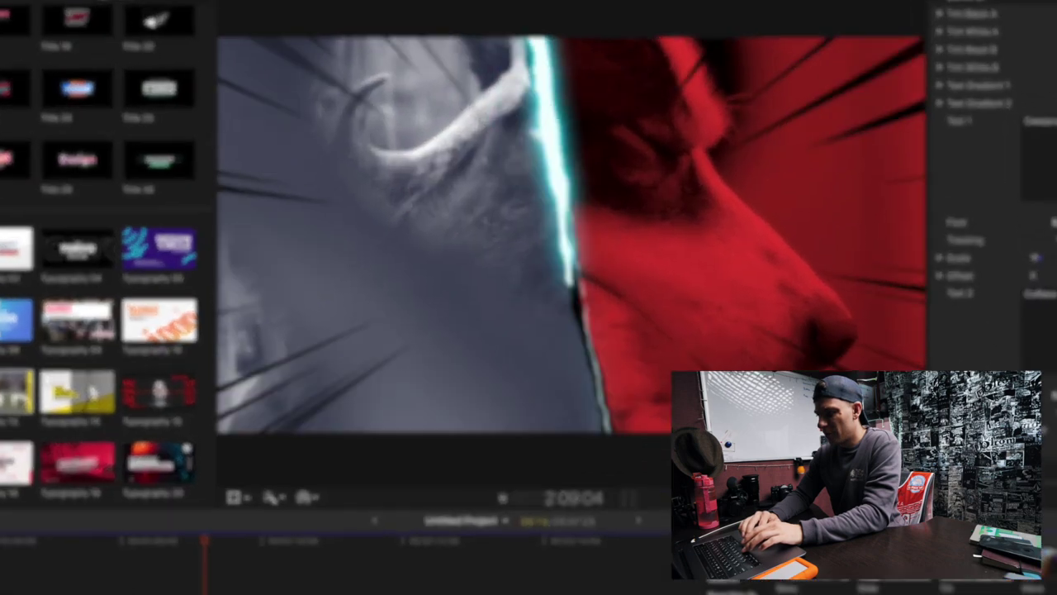